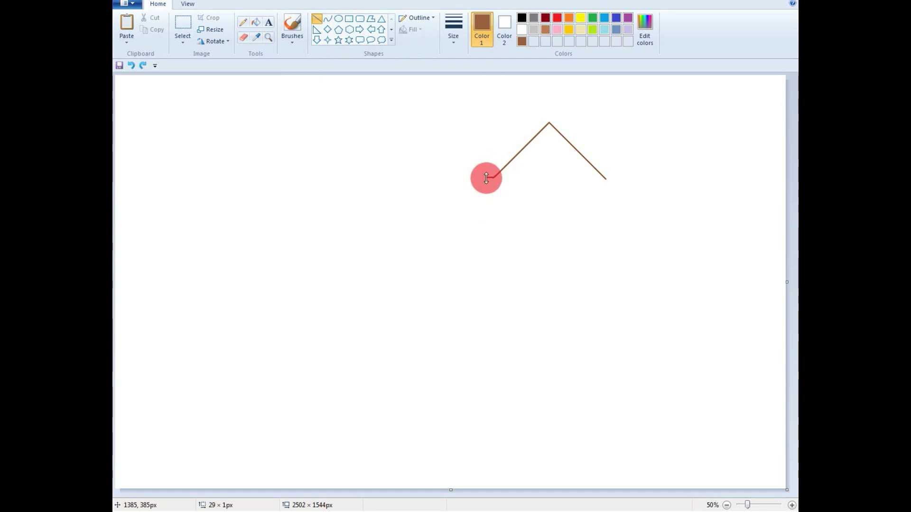
# Step: Complete the gable roof's outer outline, fill the band with dark brown and tidy its left eave end
pyautogui.moveTo(485, 177)
pyautogui.mouseDown()
pyautogui.moveTo(547, 112)
pyautogui.moveTo(606, 188)
pyautogui.moveTo(614, 178)
pyautogui.mouseUp()
pyautogui.click(404, 118)
pyautogui.click(256, 22)
pyautogui.click(609, 177)
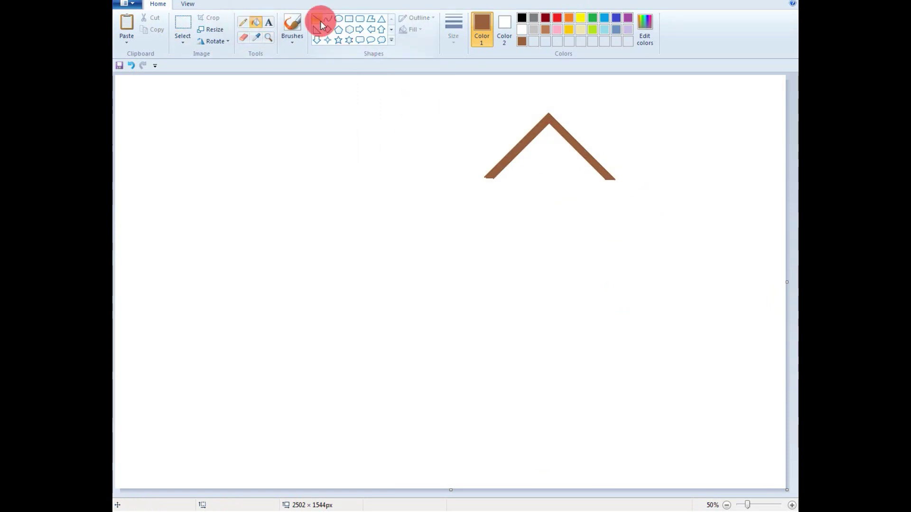
pyautogui.moveTo(483, 178); pyautogui.dragTo(493, 178)
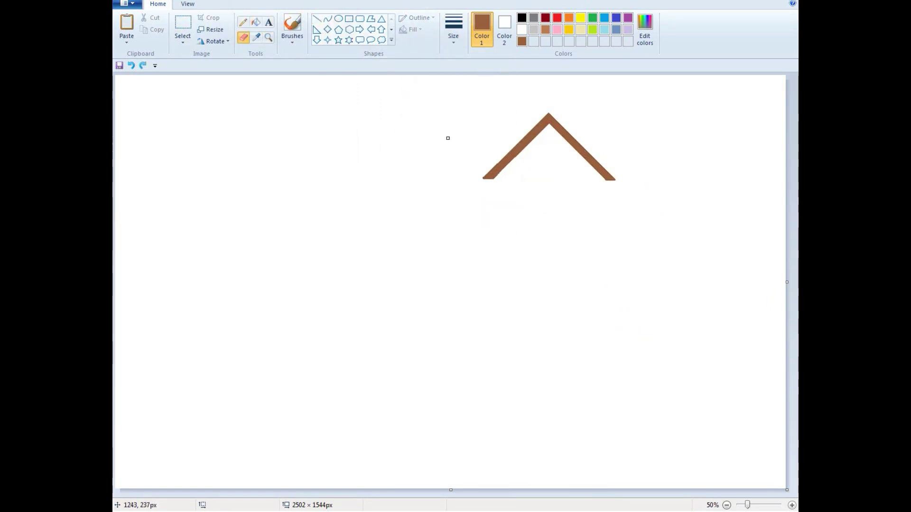
# Step: Draw the main roof's horizontal ridge and slanted left edge in lighter brown, extending left from the gable
pyautogui.click(316, 19)
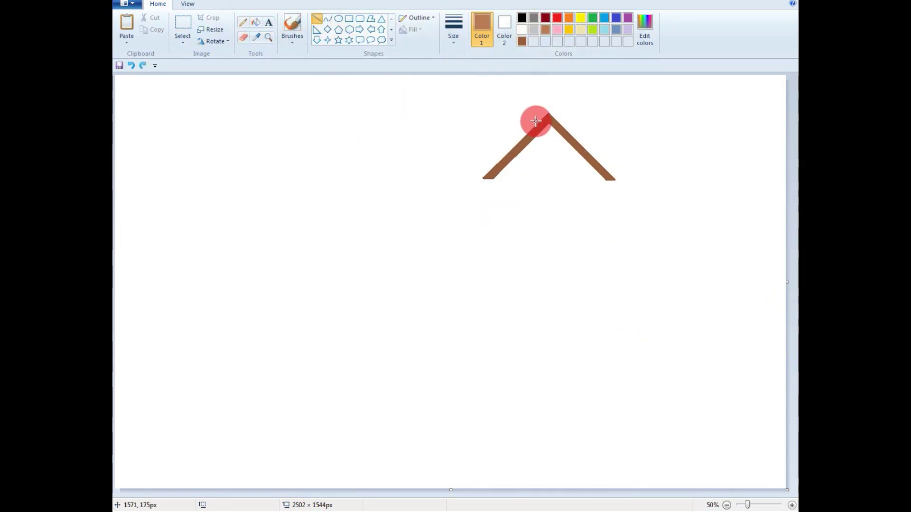
pyautogui.moveTo(531, 129)
pyautogui.mouseDown()
pyautogui.moveTo(220, 126)
pyautogui.moveTo(278, 127)
pyautogui.moveTo(263, 205)
pyautogui.mouseUp()
pyautogui.click(628, 89)
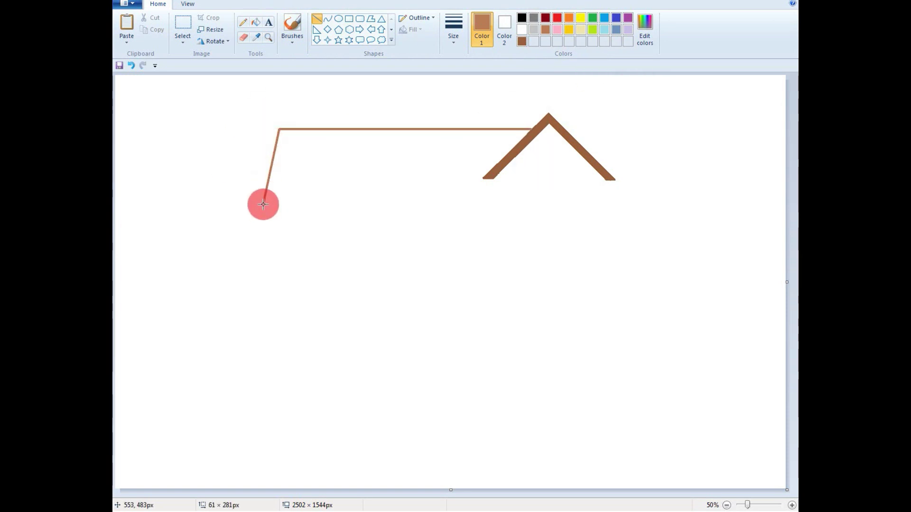
pyautogui.click(290, 201)
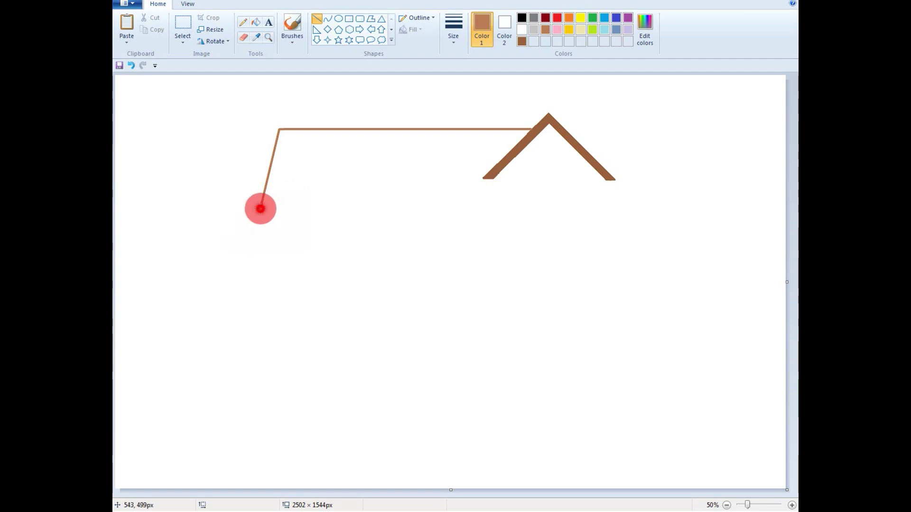
# Step: Draw the side walls and base beneath the gable in a custom olive green and fill the enclosed front
pyautogui.click(644, 24)
pyautogui.click(474, 249)
pyautogui.click(356, 325)
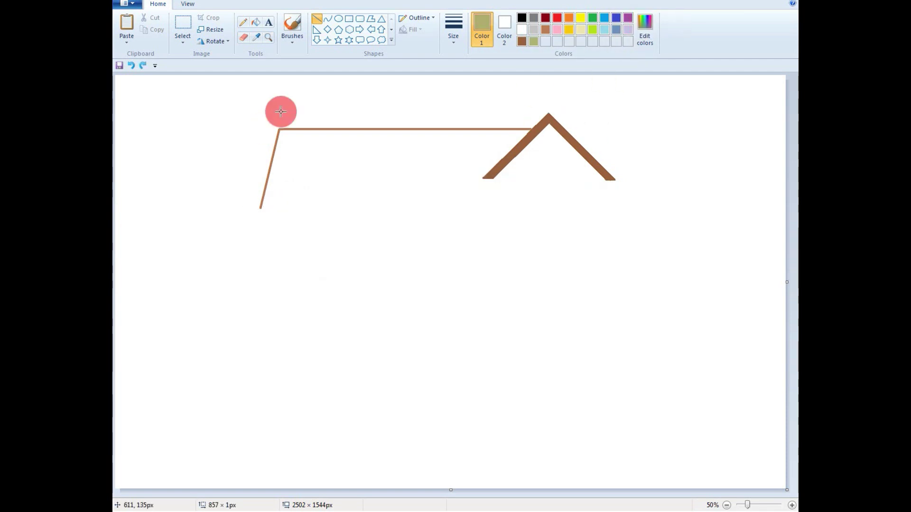
pyautogui.moveTo(493, 178); pyautogui.dragTo(490, 242)
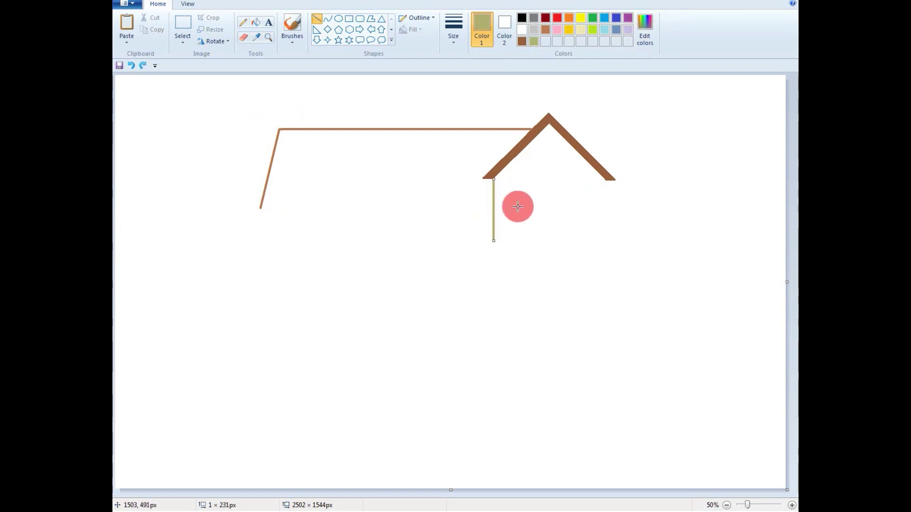
pyautogui.click(519, 206)
pyautogui.moveTo(608, 181); pyautogui.dragTo(605, 237)
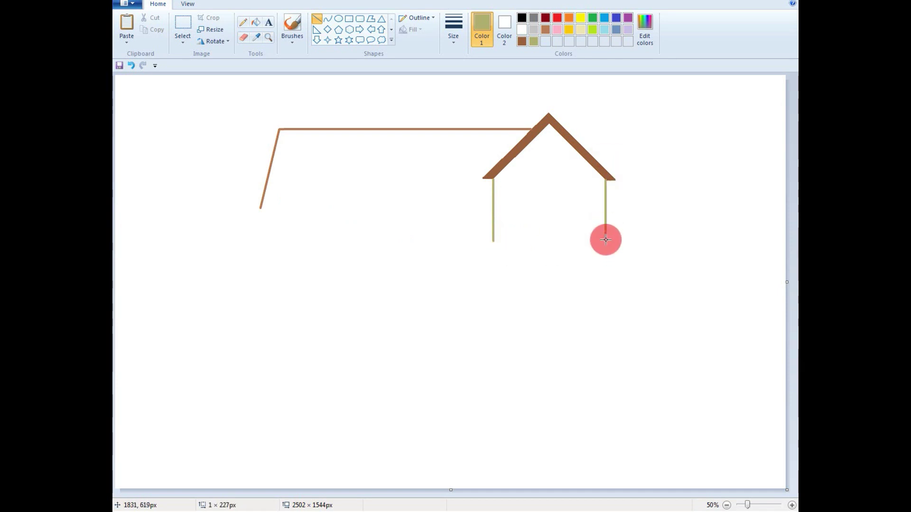
pyautogui.click(659, 239)
pyautogui.moveTo(493, 242); pyautogui.dragTo(594, 245)
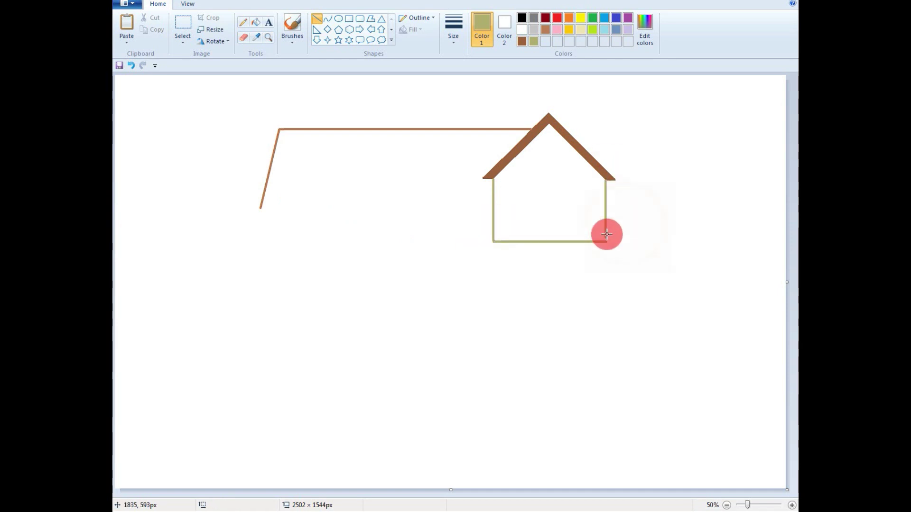
pyautogui.click(243, 38)
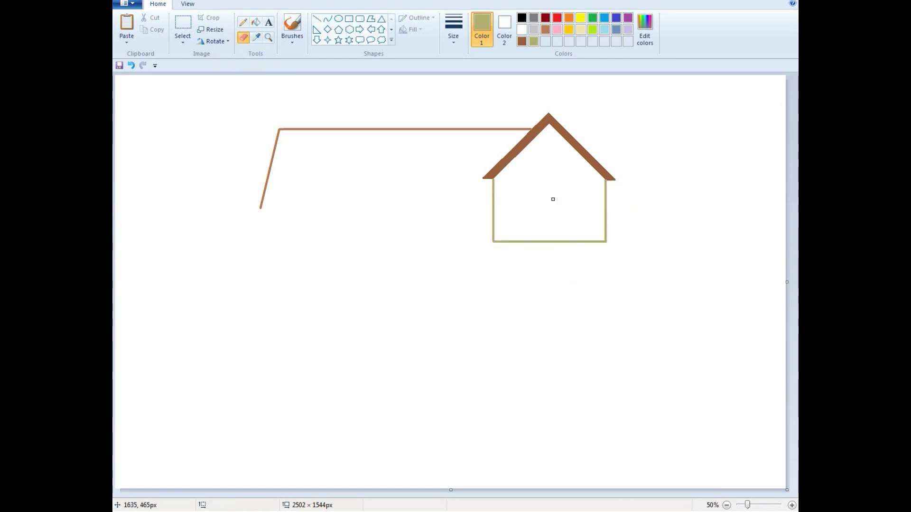
pyautogui.click(256, 22)
pyautogui.click(532, 160)
# Step: Draw a white rectangular window on the gable wall with a thick sill and crossbars dividing it into four panes
pyautogui.click(521, 29)
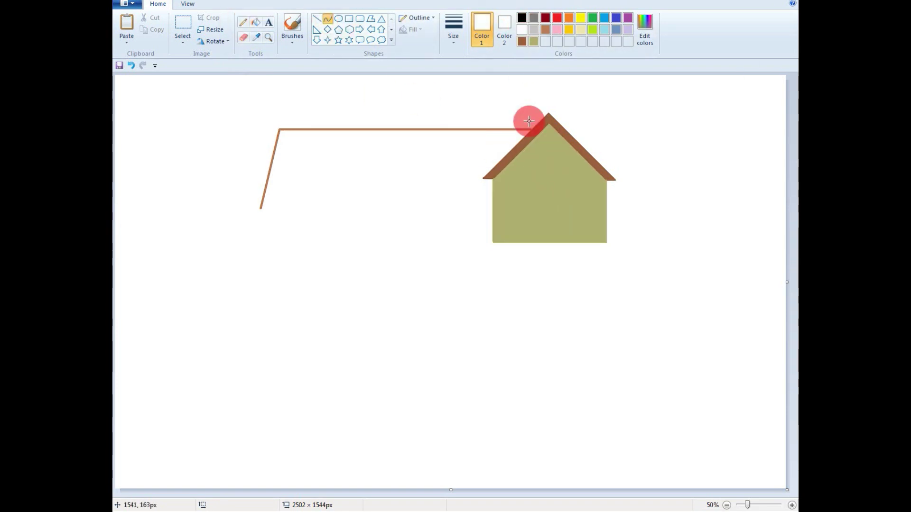
pyautogui.click(348, 18)
pyautogui.moveTo(514, 179); pyautogui.dragTo(584, 215)
pyautogui.click(317, 19)
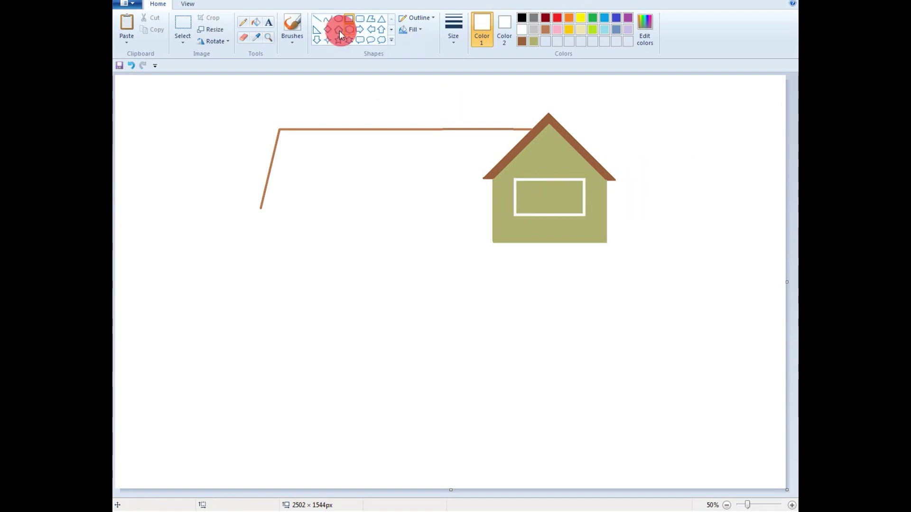
pyautogui.moveTo(511, 218); pyautogui.dragTo(588, 218)
pyautogui.moveTo(548, 180)
pyautogui.mouseDown()
pyautogui.moveTo(549, 216)
pyautogui.moveTo(583, 199)
pyautogui.mouseUp()
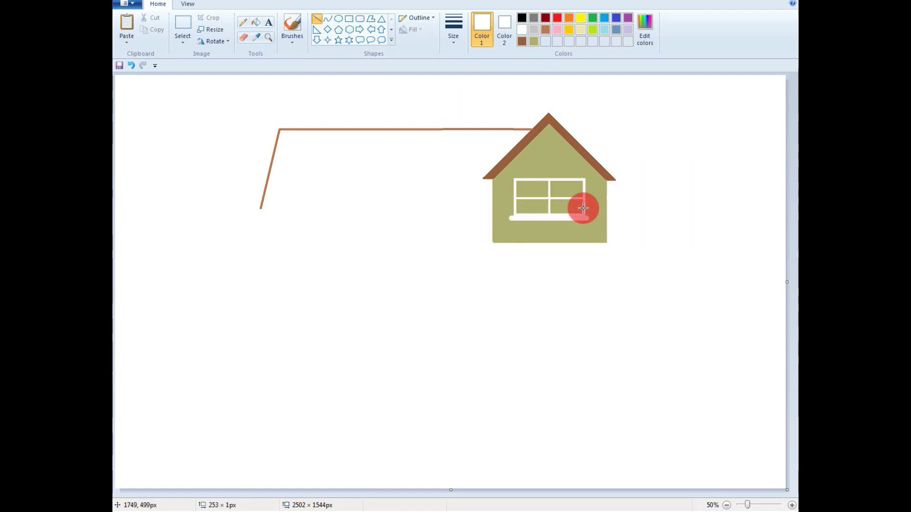
pyautogui.click(638, 183)
# Step: Fill the four panes of the rectangular window with blue
pyautogui.click(604, 18)
pyautogui.click(256, 22)
pyautogui.click(532, 189)
pyautogui.click(563, 189)
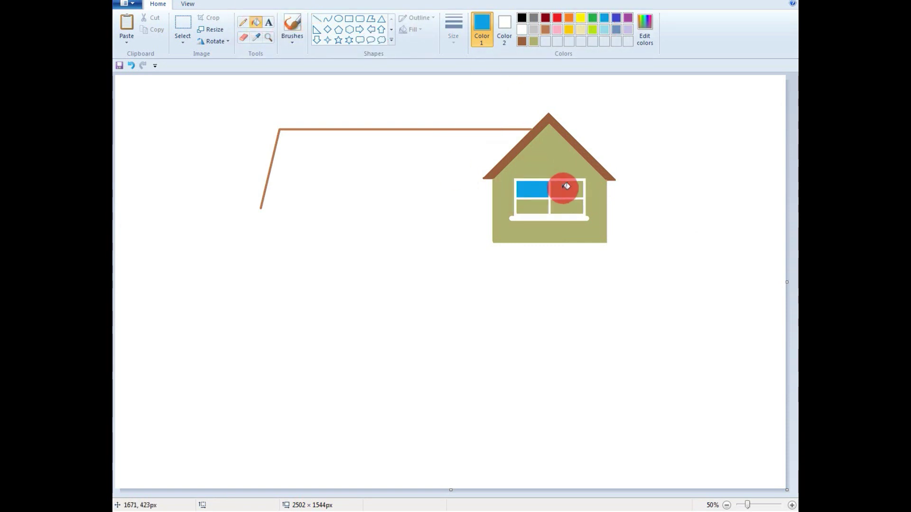
pyautogui.click(532, 206)
pyautogui.click(567, 206)
# Step: Draw a white half-round window above the rectangular one, about 135 px wide, with a vertical divider
pyautogui.click(328, 18)
pyautogui.click(521, 30)
pyautogui.moveTo(529, 165); pyautogui.dragTo(565, 166)
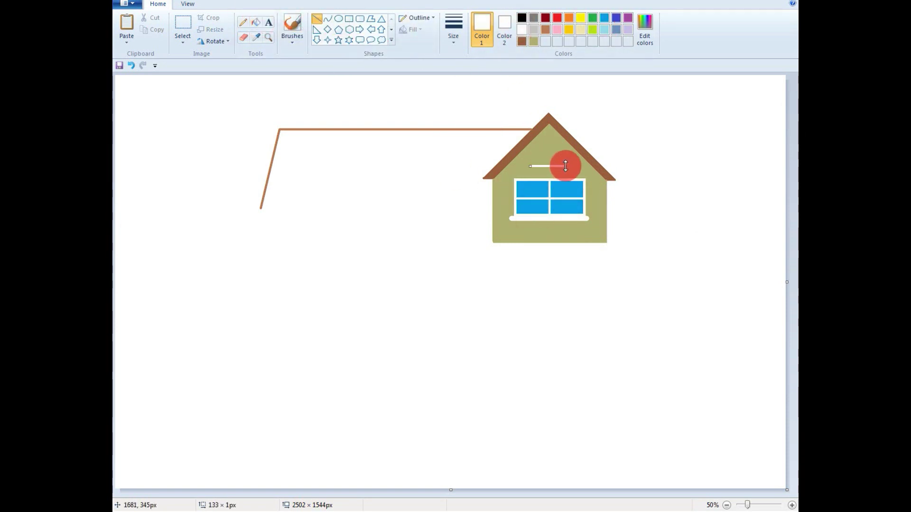
pyautogui.click(529, 142)
pyautogui.click(566, 144)
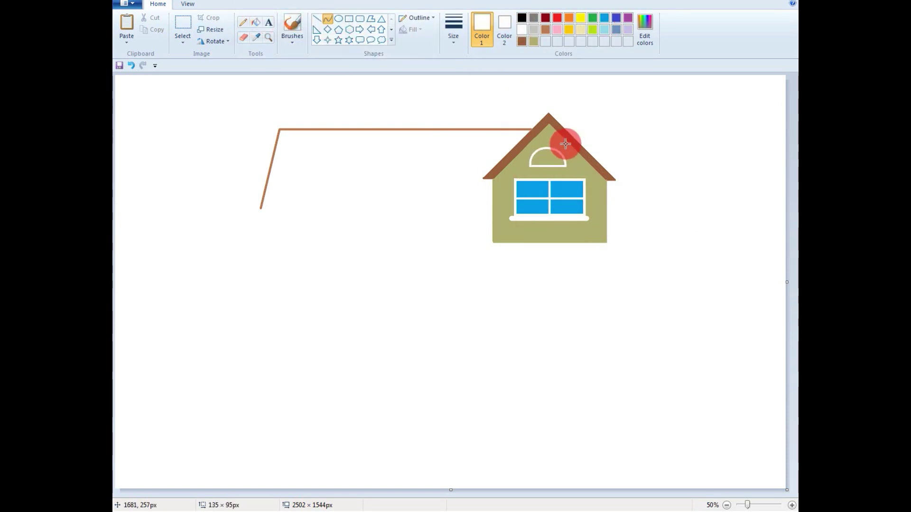
pyautogui.click(316, 18)
pyautogui.click(547, 148)
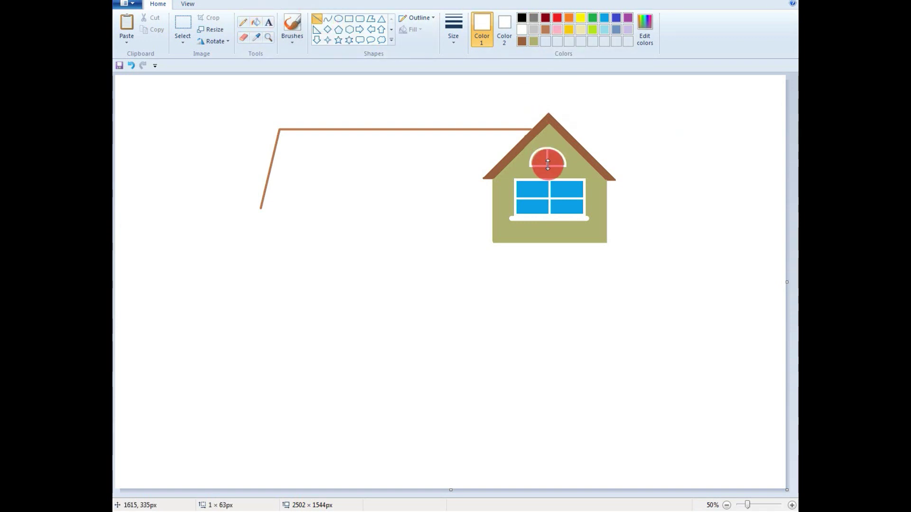
pyautogui.moveTo(547, 164); pyautogui.dragTo(547, 165)
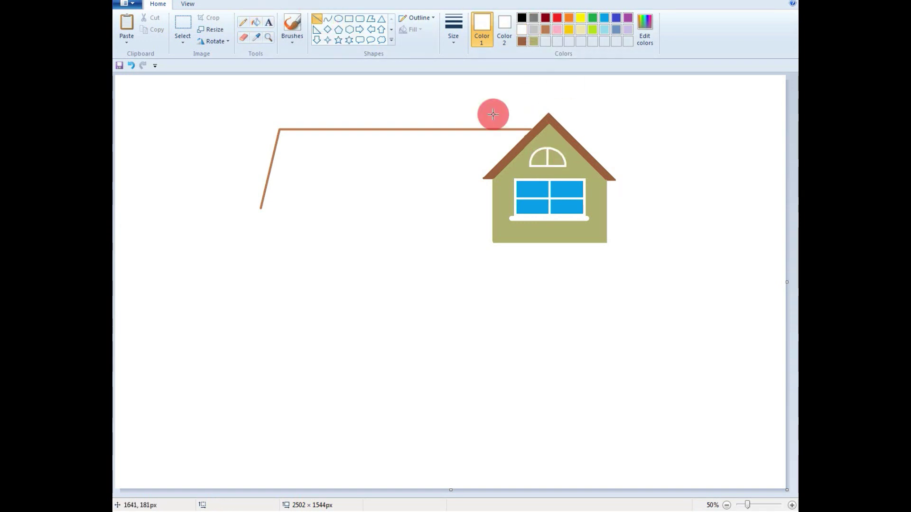
# Step: Fill both panes of the half-round window with blue
pyautogui.click(256, 22)
pyautogui.click(604, 18)
pyautogui.click(540, 160)
pyautogui.click(555, 159)
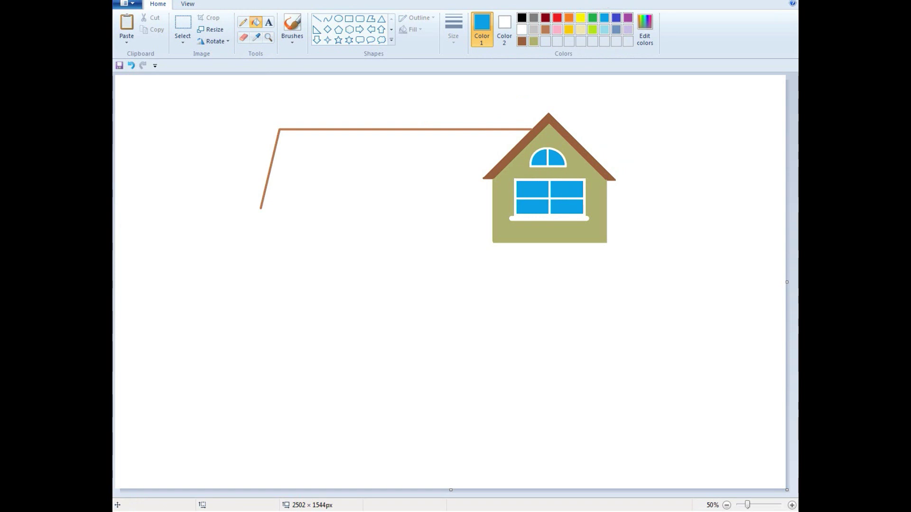
# Step: Close the main roof's lower edge with a horizontal line and fill the roof with the lighter brown
pyautogui.click(316, 19)
pyautogui.click(545, 30)
pyautogui.moveTo(260, 209); pyautogui.dragTo(491, 209)
pyautogui.click(256, 22)
pyautogui.click(390, 160)
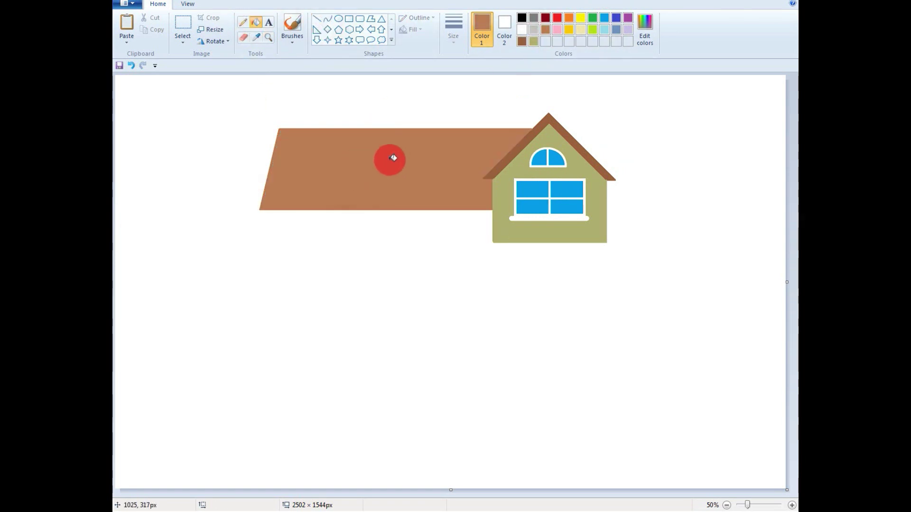
pyautogui.click(644, 30)
pyautogui.moveTo(569, 225); pyautogui.dragTo(569, 216)
pyautogui.click(356, 326)
pyautogui.click(316, 19)
pyautogui.moveTo(303, 109); pyautogui.dragTo(297, 228)
pyautogui.hotkey('ctrl', 'z')
pyautogui.click(644, 30)
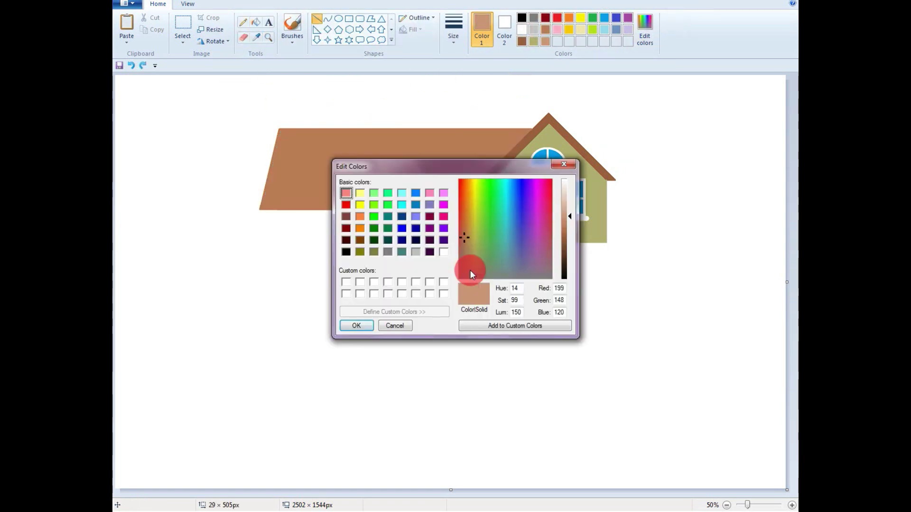
pyautogui.click(564, 164)
# Step: Mix a darker brown (red 137, green 85, blue 56) and draw an eave line along the main roof's lower edge
pyautogui.click(521, 41)
pyautogui.click(644, 29)
pyautogui.click(567, 241)
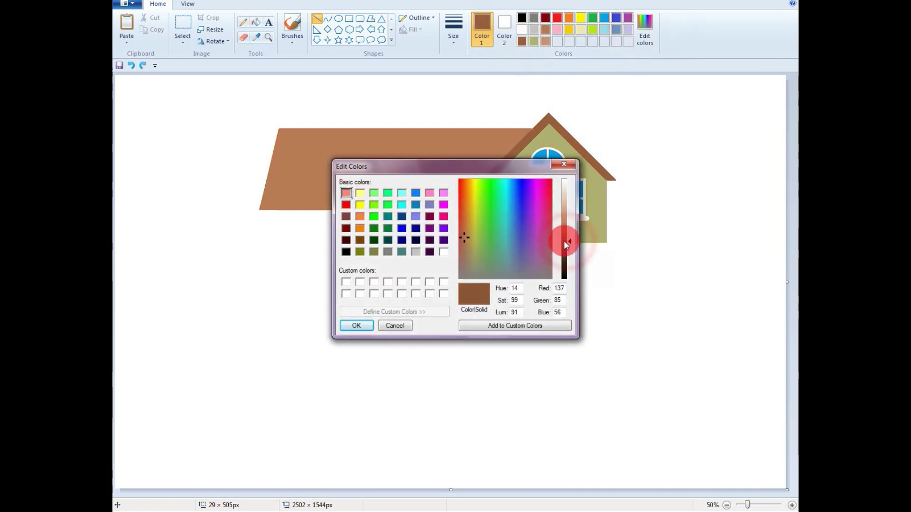
pyautogui.click(356, 326)
pyautogui.moveTo(260, 209); pyautogui.dragTo(491, 211)
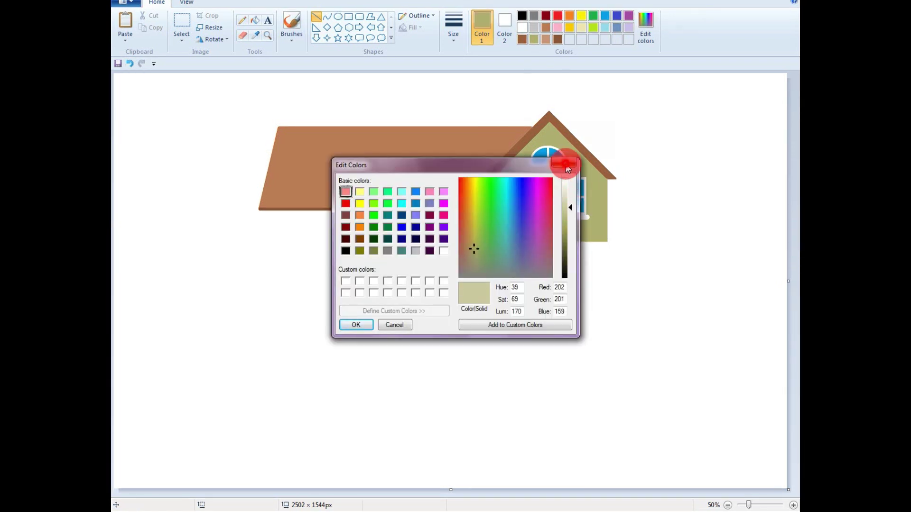
# Step: Draw a brown line along the gable wall's base and a slanted edge of about 45 × 150 px down from its left corner
pyautogui.press('Escape')
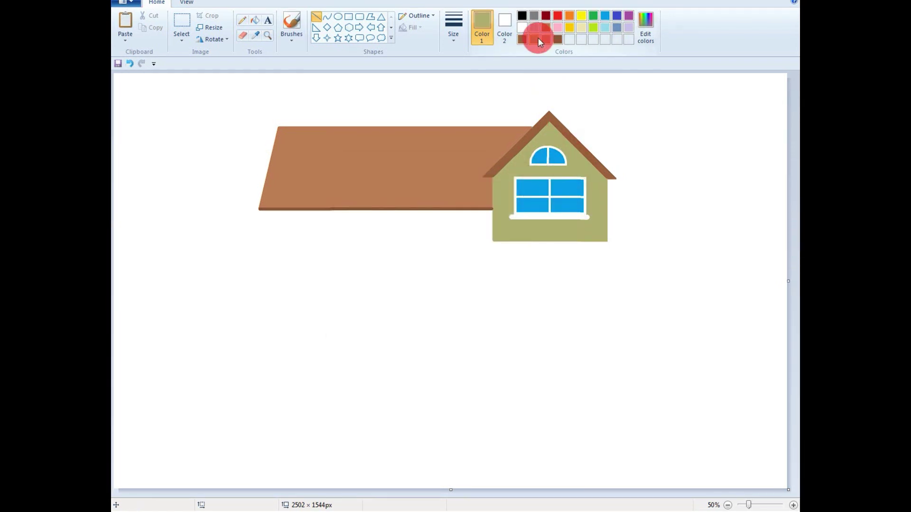
pyautogui.click(545, 41)
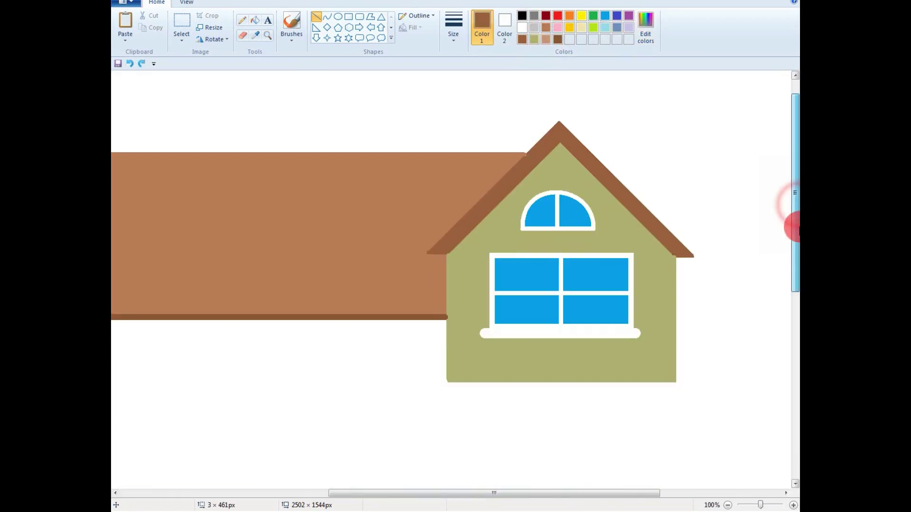
pyautogui.scroll(-3, 447, 239)
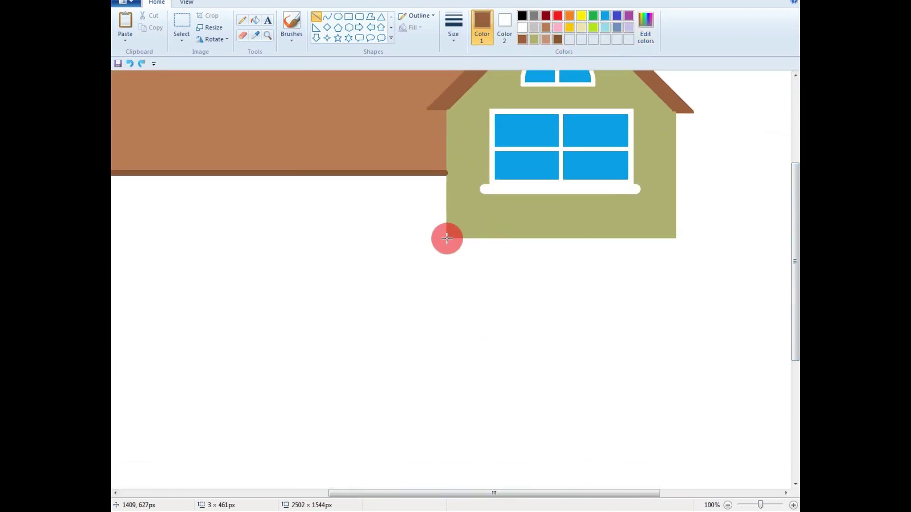
pyautogui.moveTo(447, 239); pyautogui.dragTo(674, 260)
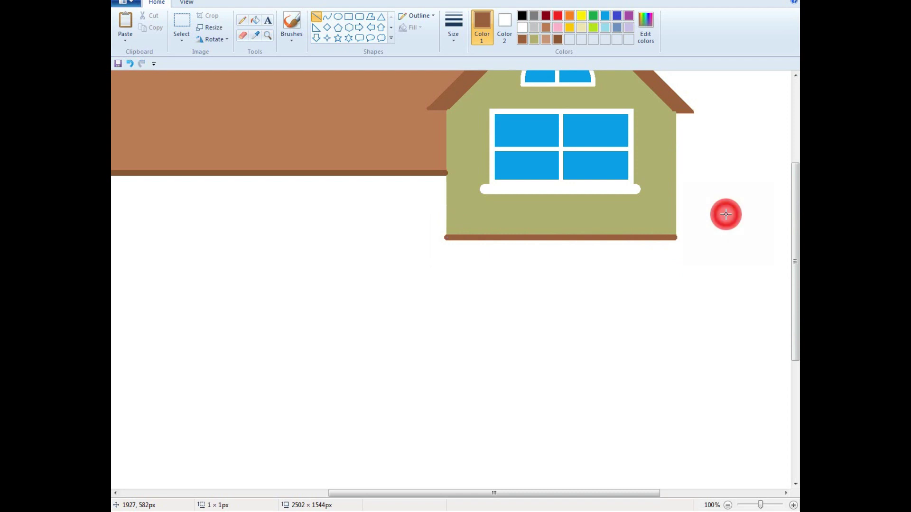
pyautogui.moveTo(447, 237)
pyautogui.mouseDown()
pyautogui.moveTo(417, 319)
pyautogui.moveTo(388, 296)
pyautogui.moveTo(423, 319)
pyautogui.mouseUp()
pyautogui.click(728, 505)
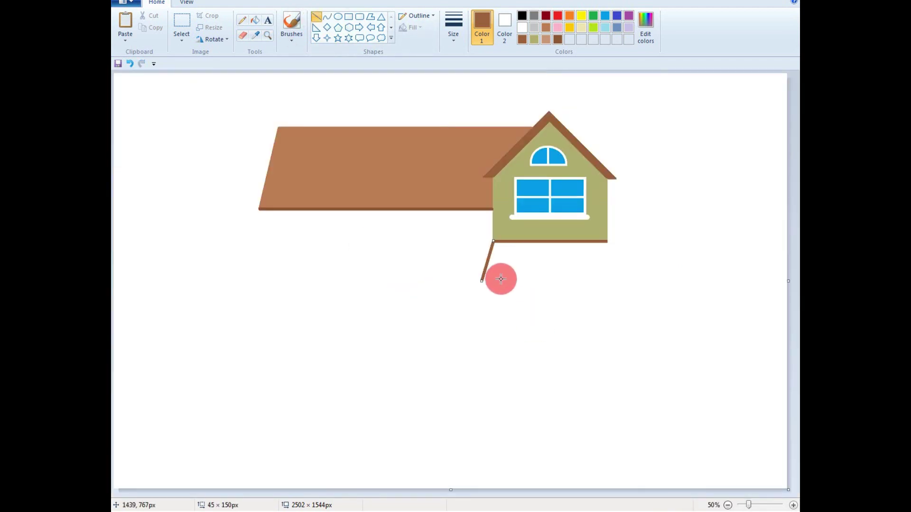
# Step: Copy the slanted edge, flip the pasted copy horizontally and place it at the gable wall's lower right corner
pyautogui.click(185, 22)
pyautogui.moveTo(467, 222); pyautogui.dragTo(509, 295)
pyautogui.rightClick(484, 252)
pyautogui.click(496, 273)
pyautogui.rightClick(746, 276)
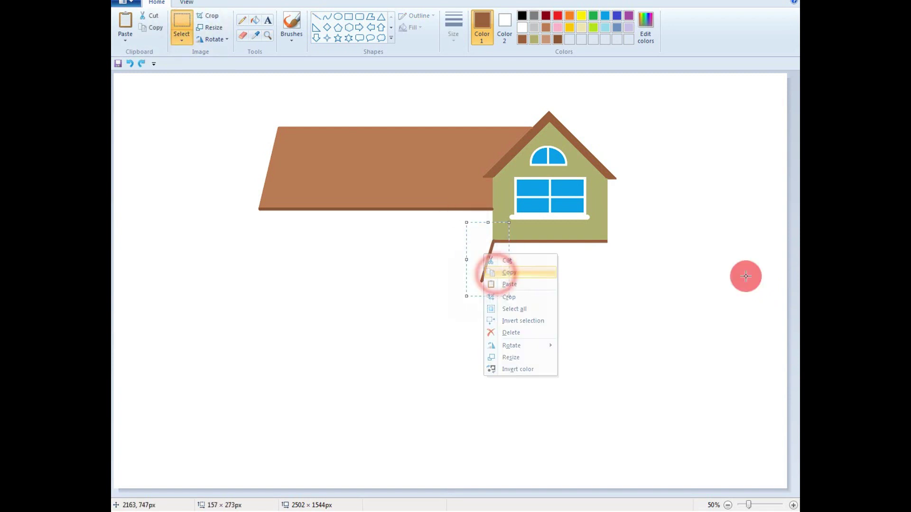
pyautogui.click(726, 309)
pyautogui.click(214, 39)
pyautogui.click(221, 99)
pyautogui.moveTo(144, 104); pyautogui.dragTo(608, 242)
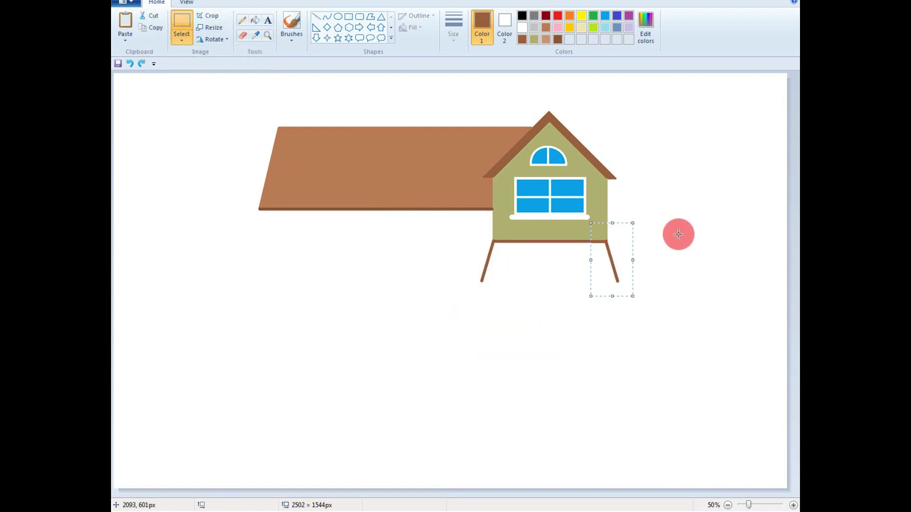
# Step: Close the lower roof's bottom edge with a horizontal line and fill the shape with dark brown
pyautogui.click(488, 283)
pyautogui.click(316, 16)
pyautogui.moveTo(482, 282); pyautogui.dragTo(618, 282)
pyautogui.click(254, 20)
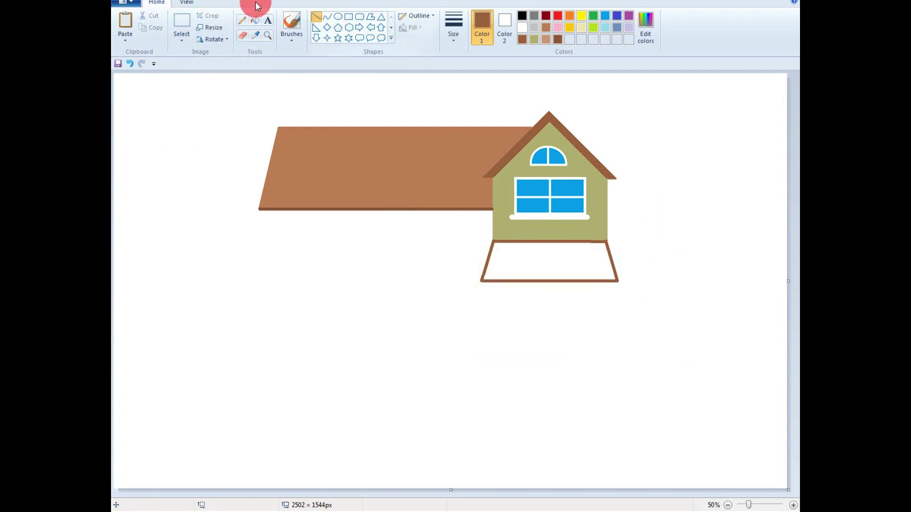
pyautogui.click(526, 278)
# Step: Draw an olive green rectangle of about 429 × 221 px beneath the lower roof and fill it with the same color
pyautogui.click(533, 39)
pyautogui.click(349, 17)
pyautogui.moveTo(491, 283); pyautogui.dragTo(606, 342)
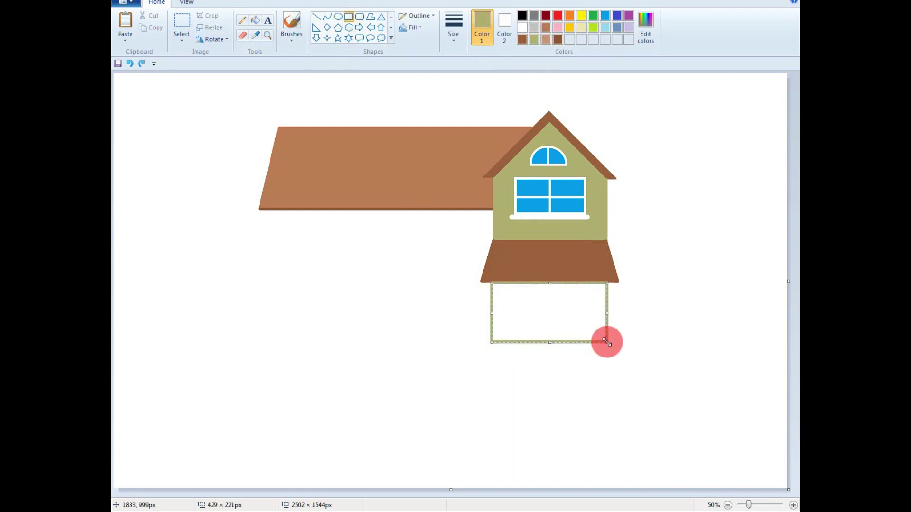
pyautogui.click(254, 20)
pyautogui.click(539, 321)
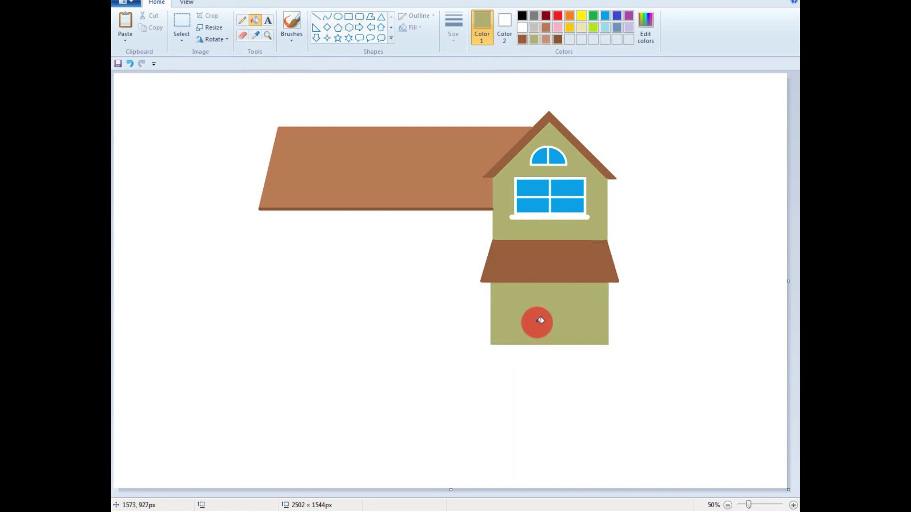
# Step: Draw a white window frame with a thick sill and a vertical divider at the left end of the ground-floor wall
pyautogui.moveTo(497, 287); pyautogui.dragTo(512, 301)
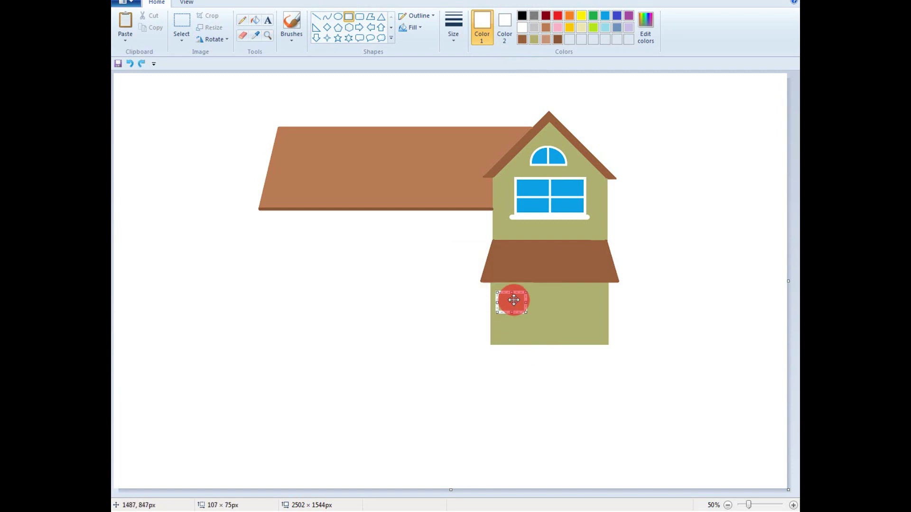
pyautogui.click(452, 38)
pyautogui.click(477, 124)
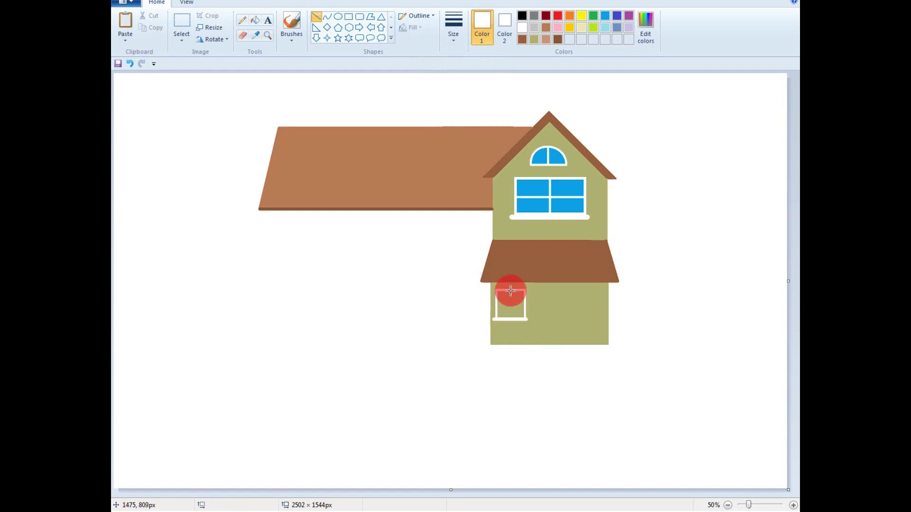
pyautogui.moveTo(510, 290); pyautogui.dragTo(512, 320)
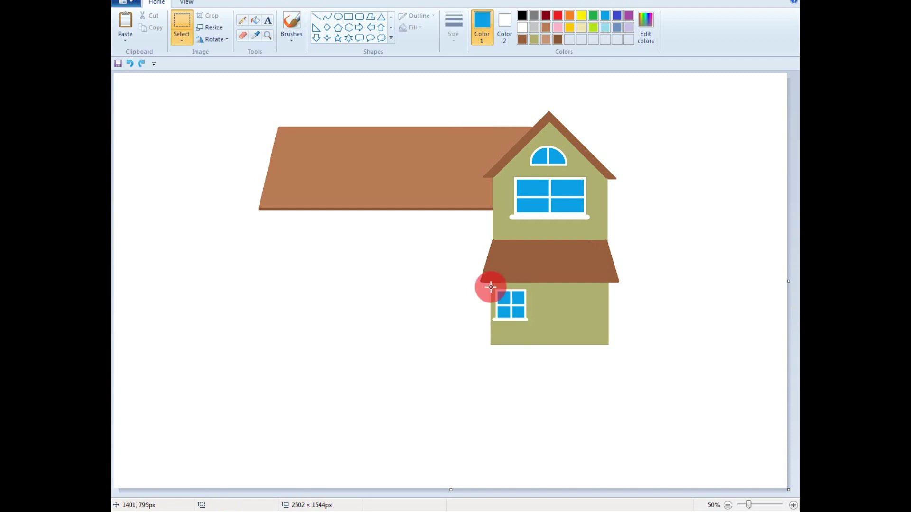
# Step: Copy the small ground-floor window and place the duplicate at the right end of the same wall
pyautogui.moveTo(491, 287); pyautogui.dragTo(528, 329)
pyautogui.hotkey('ctrl', 'c')
pyautogui.rightClick(671, 282)
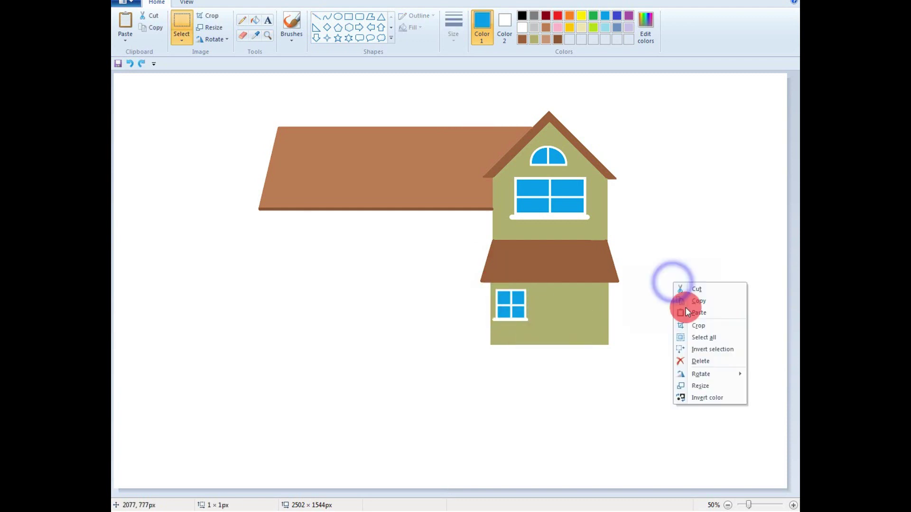
pyautogui.click(687, 311)
pyautogui.moveTo(131, 94); pyautogui.dragTo(587, 309)
pyautogui.click(652, 256)
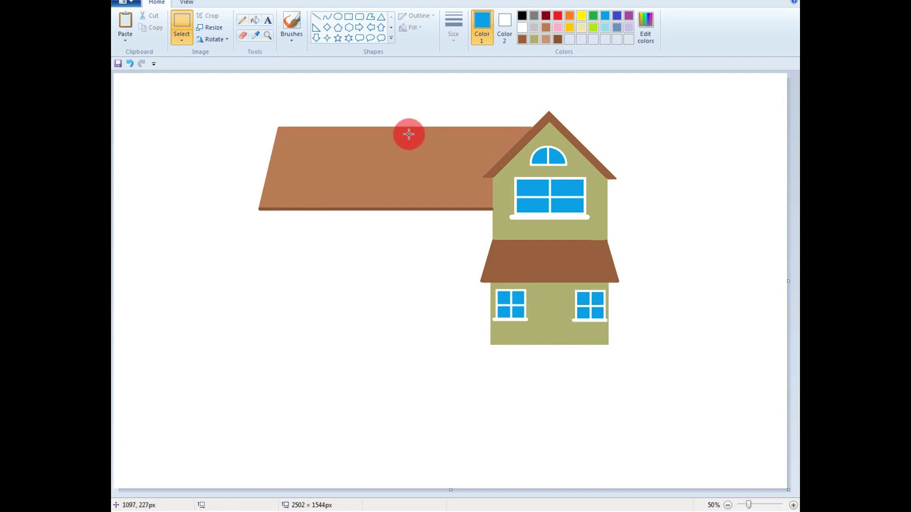
# Step: Mix a custom blue-violet color and draw a door outline of about 117 × 191 px between the ground-floor windows
pyautogui.click(616, 15)
pyautogui.click(645, 27)
pyautogui.click(415, 227)
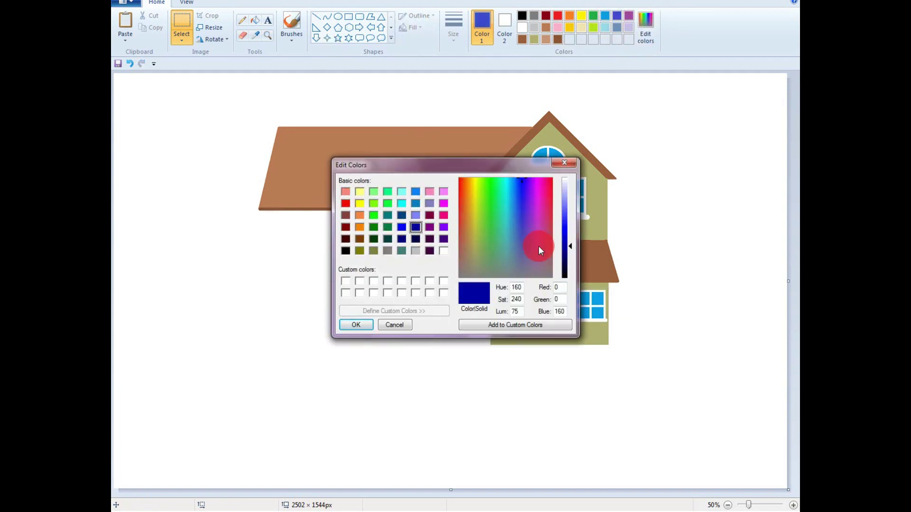
pyautogui.click(356, 324)
pyautogui.click(348, 16)
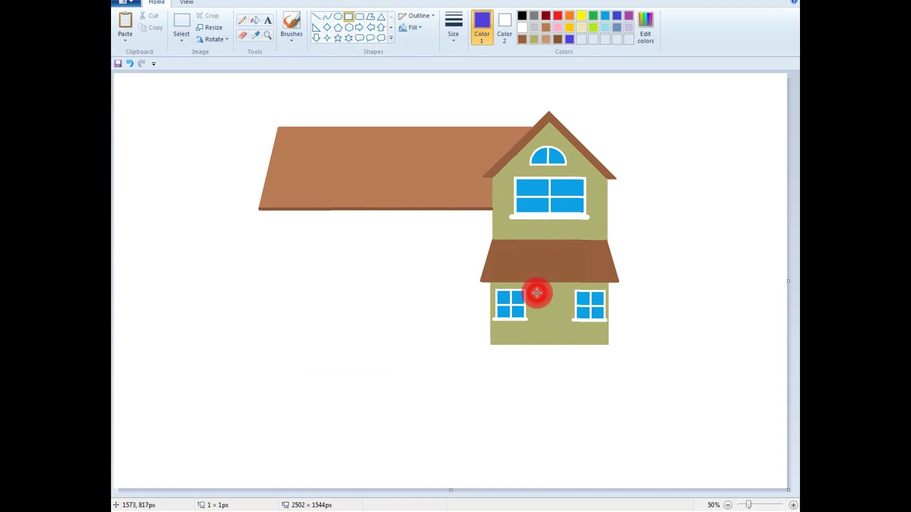
pyautogui.moveTo(536, 292); pyautogui.dragTo(568, 343)
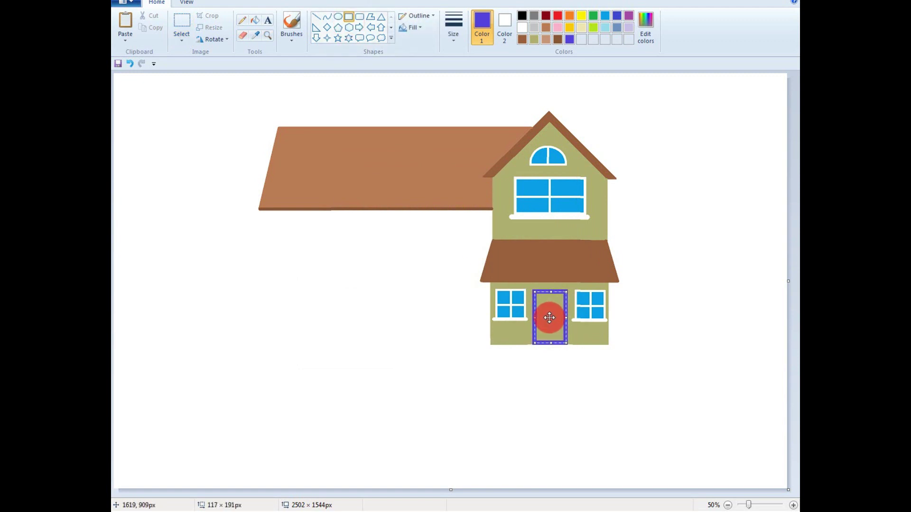
pyautogui.click(697, 308)
# Step: Mix a lighter violet and fill the inside of the door outline with it
pyautogui.click(645, 26)
pyautogui.click(356, 325)
pyautogui.click(255, 20)
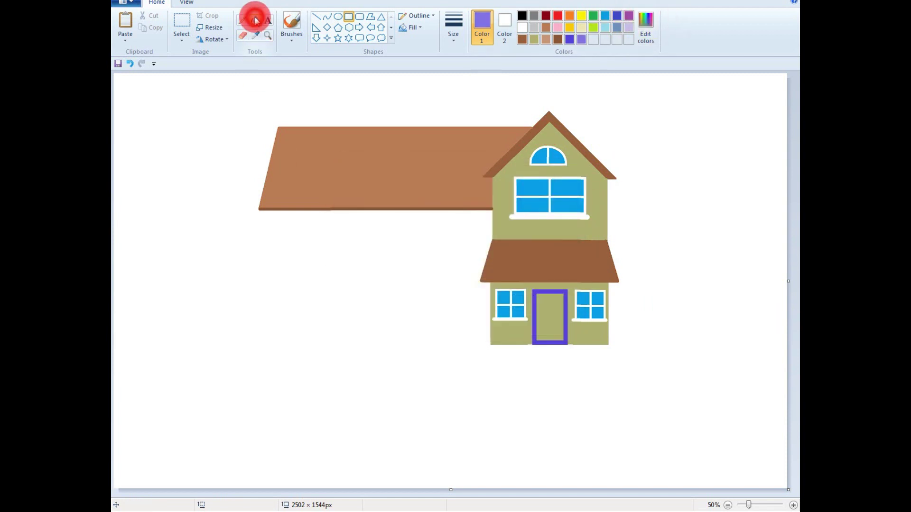
pyautogui.click(549, 317)
# Step: Draw a darker blue-violet horizontal bar about 109 px long across the middle of the door
pyautogui.click(569, 39)
pyautogui.click(315, 17)
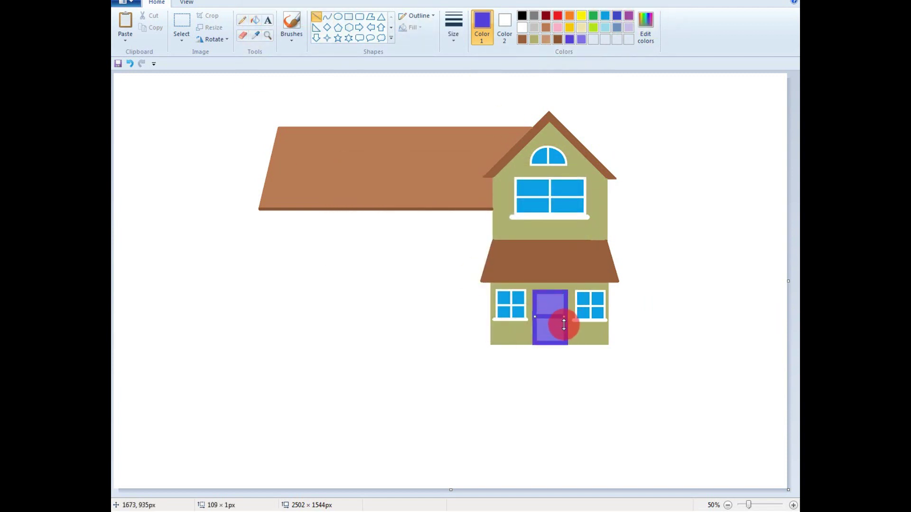
pyautogui.click(657, 328)
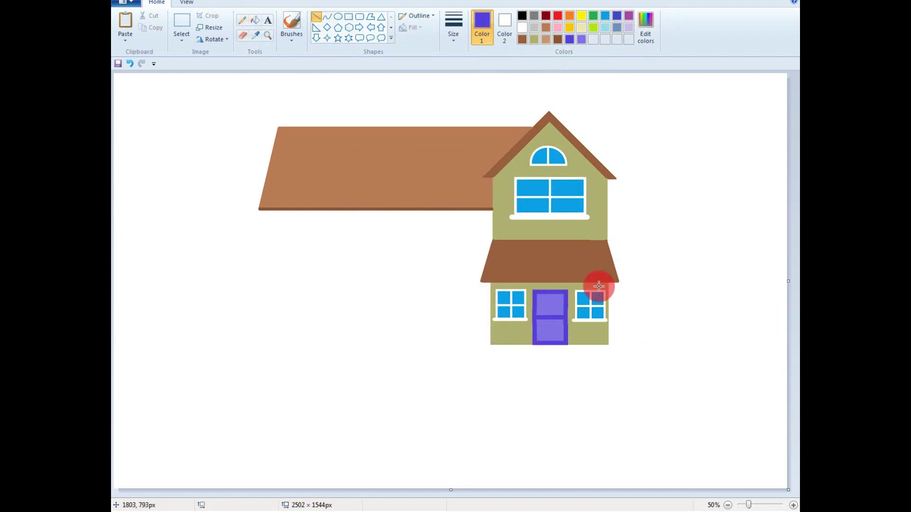
# Step: Draw a brown horizontal line along the base of the olive ground-floor wall
pyautogui.click(523, 39)
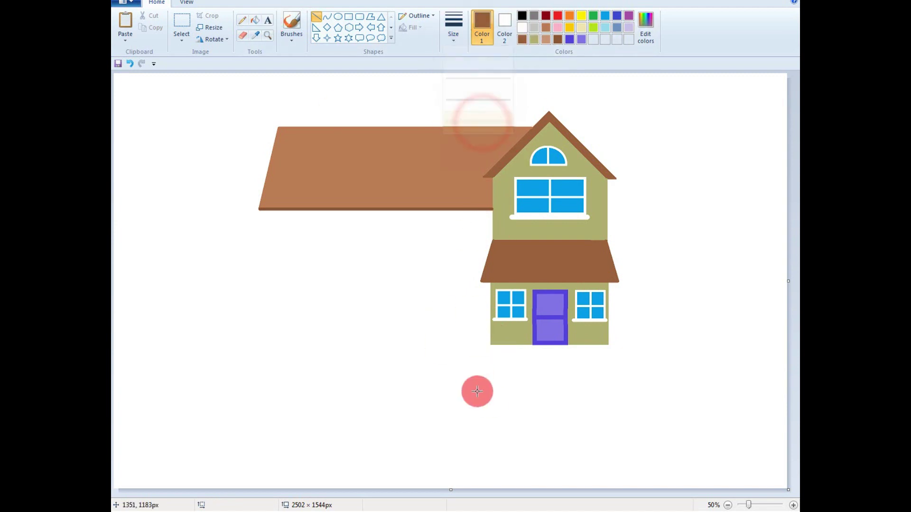
pyautogui.moveTo(489, 345); pyautogui.dragTo(609, 345)
pyautogui.click(645, 319)
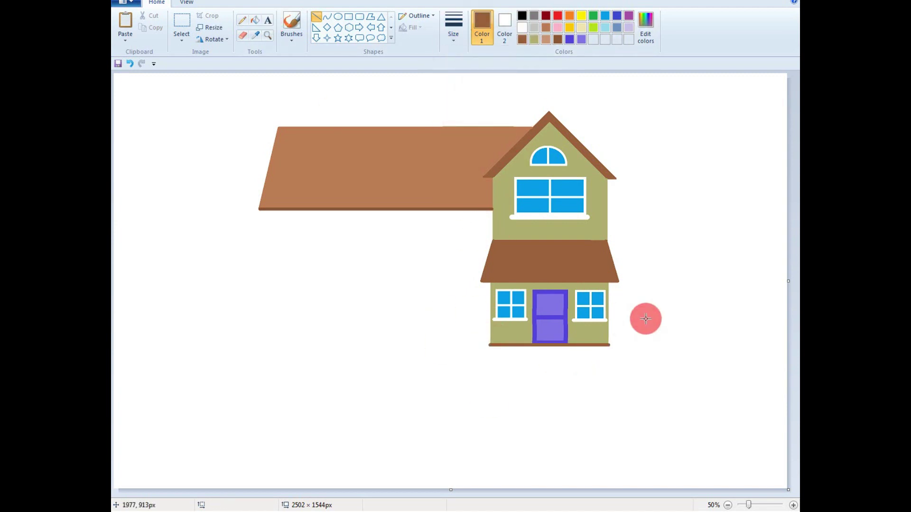
# Step: Outline the wall beneath the long roof in light brown, with a bottom edge of about 849 px, and fill it with the same color
pyautogui.click(545, 39)
pyautogui.moveTo(259, 211)
pyautogui.mouseDown()
pyautogui.moveTo(269, 331)
pyautogui.moveTo(282, 348)
pyautogui.moveTo(467, 348)
pyautogui.mouseUp()
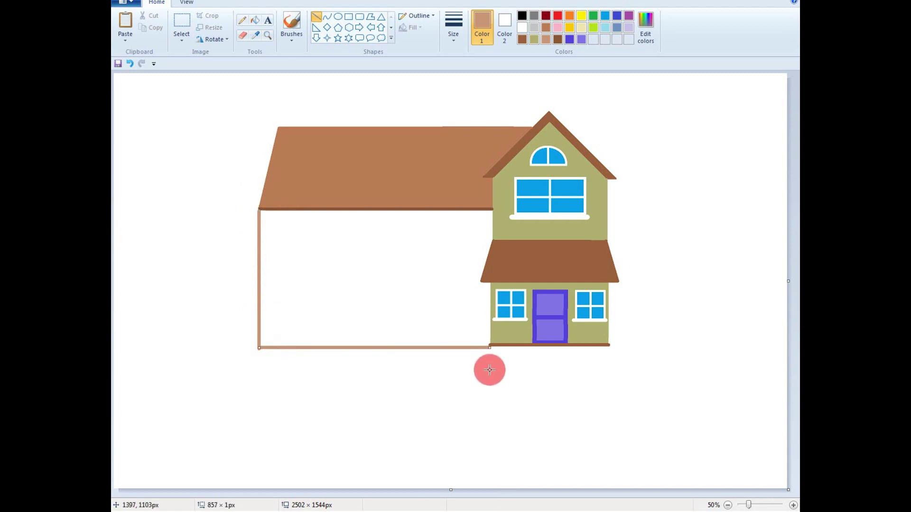
pyautogui.hotkey('ctrl', 'z')
pyautogui.moveTo(259, 346); pyautogui.dragTo(488, 346)
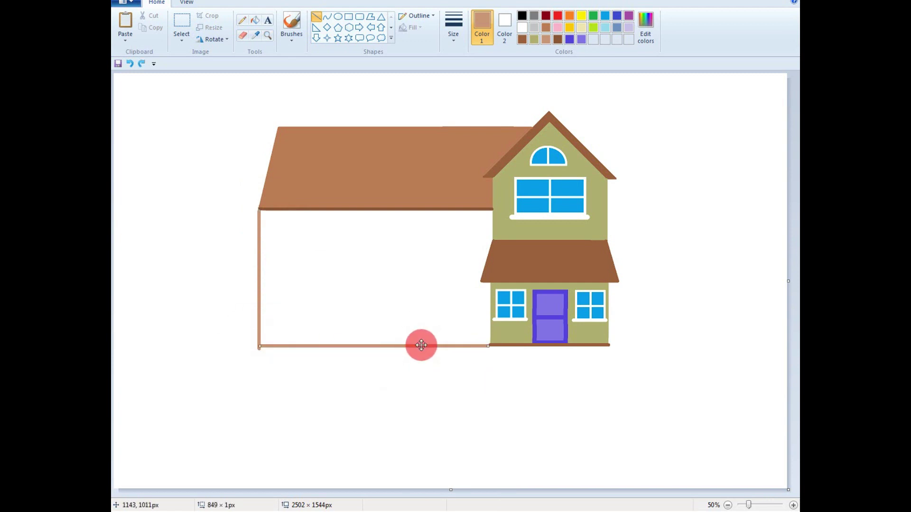
pyautogui.click(241, 35)
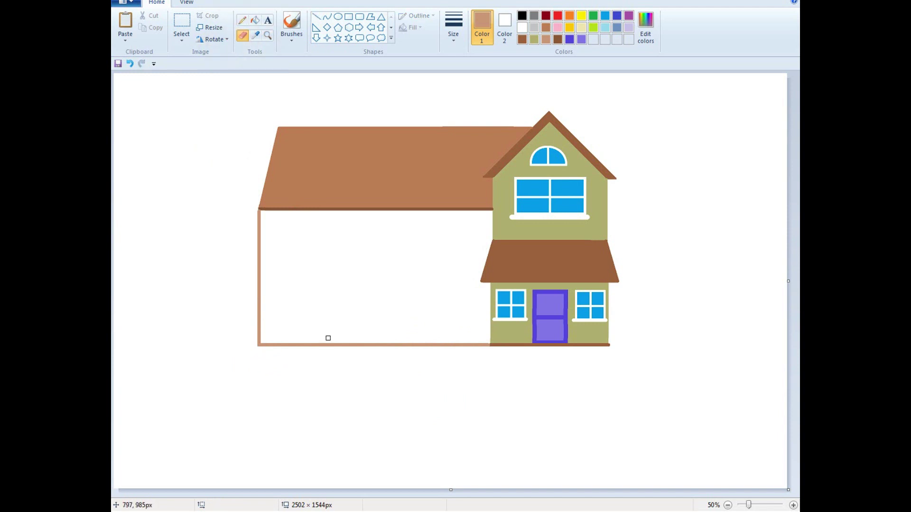
pyautogui.click(254, 20)
pyautogui.click(309, 215)
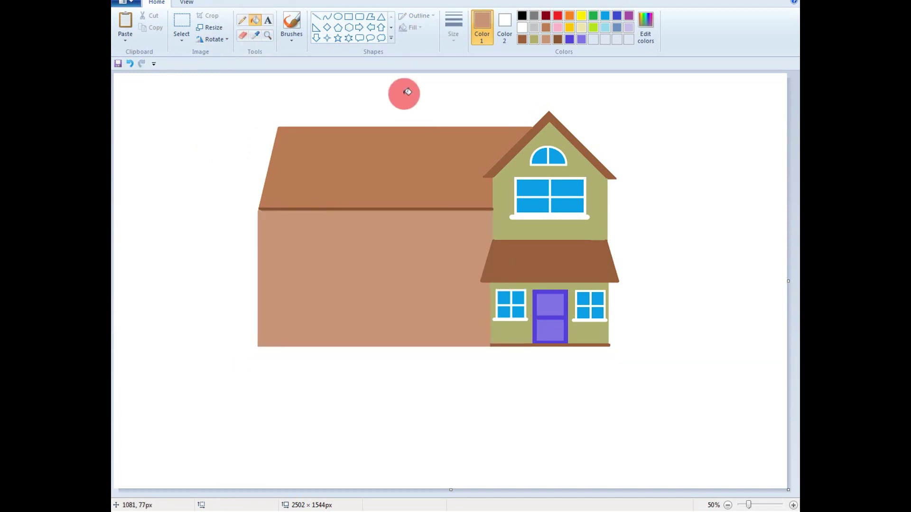
# Step: Draw thin lime green horizontal ground lines from the house's lower corners to both edges of the canvas
pyautogui.click(349, 16)
pyautogui.click(521, 27)
pyautogui.click(453, 34)
pyautogui.click(463, 101)
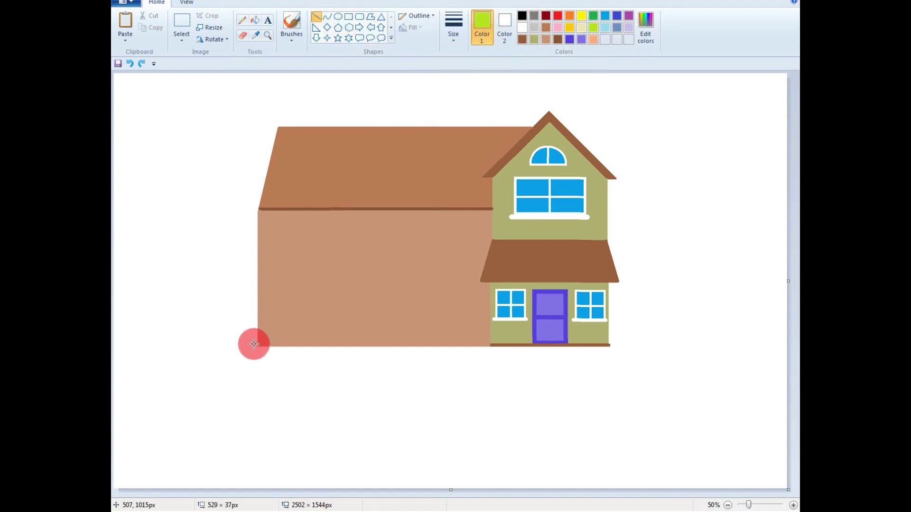
pyautogui.moveTo(257, 343); pyautogui.dragTo(114, 343)
pyautogui.moveTo(608, 340); pyautogui.dragTo(795, 341)
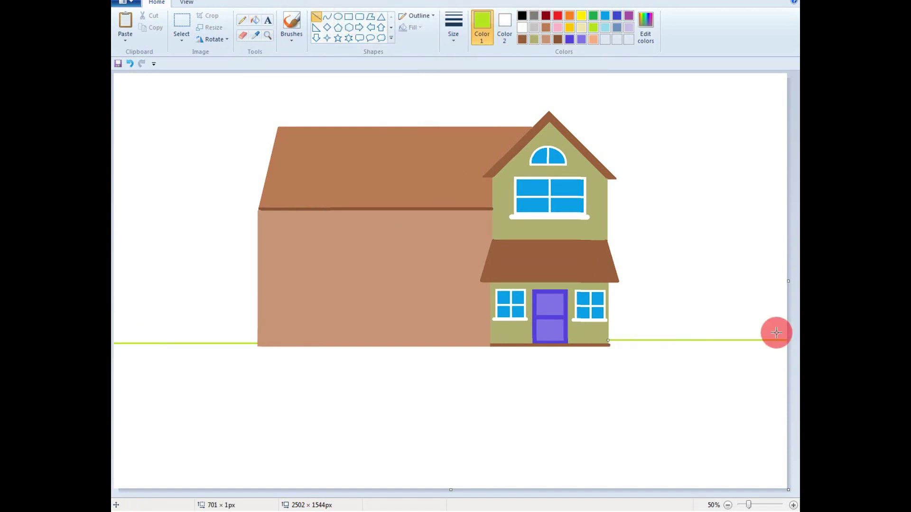
pyautogui.moveTo(608, 340); pyautogui.dragTo(606, 340)
# Step: Draw a lime green line across the full canvas width below the house and fill the enclosed strip as a lawn
pyautogui.click(372, 402)
pyautogui.moveTo(786, 394); pyautogui.dragTo(113, 414)
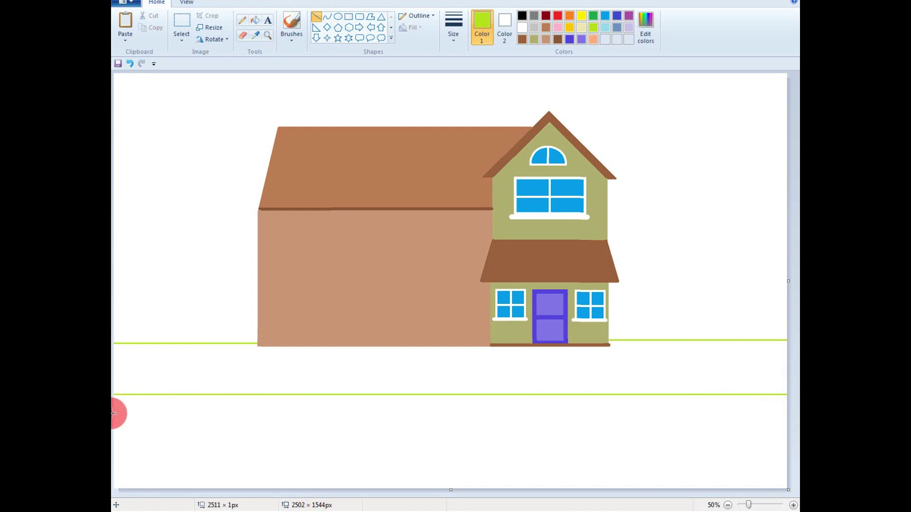
pyautogui.click(255, 20)
pyautogui.click(236, 375)
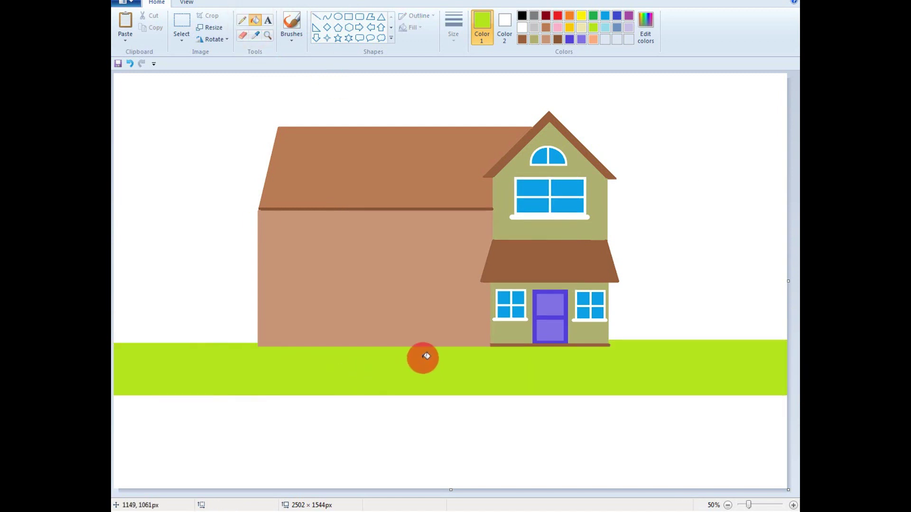
# Step: Draw a short, thick black dash at the left end of the lawn's lower edge
pyautogui.click(316, 17)
pyautogui.click(522, 16)
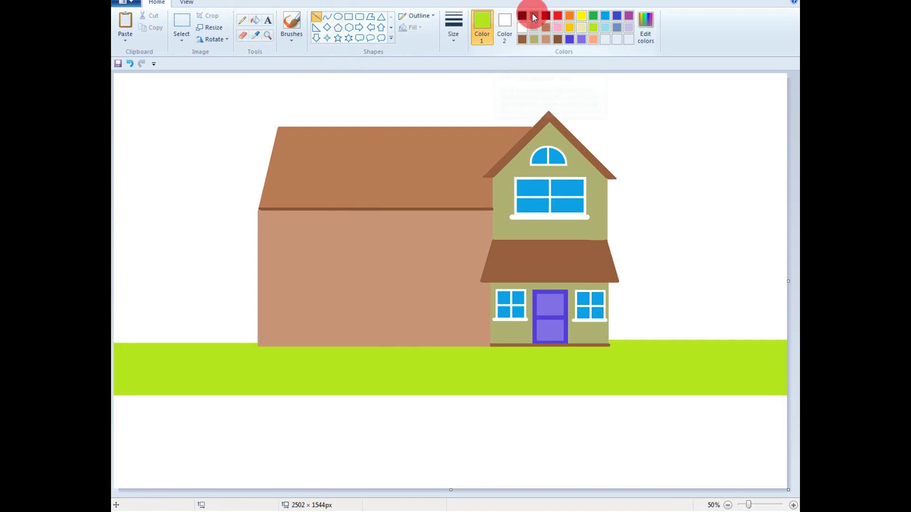
pyautogui.moveTo(115, 395); pyautogui.dragTo(151, 395)
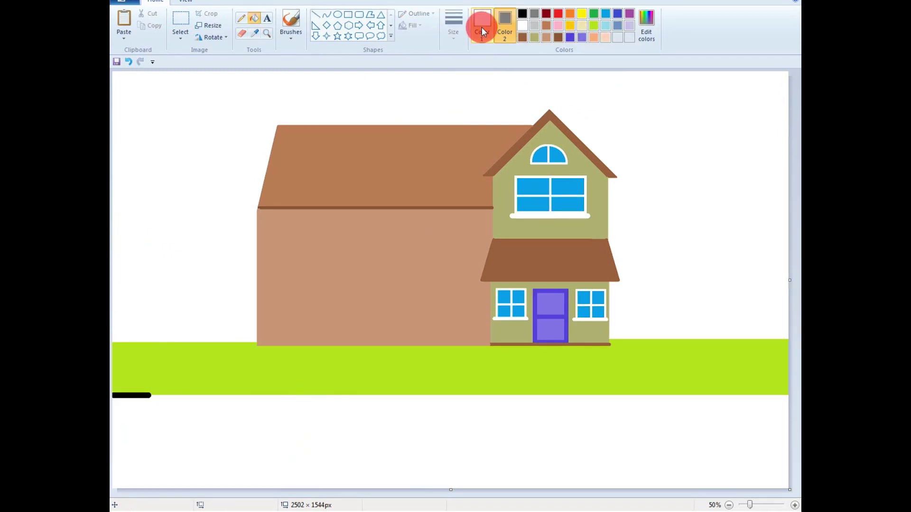
# Step: Fill the blank area below the lawn with gray as a road
pyautogui.click(482, 27)
pyautogui.click(535, 14)
pyautogui.click(458, 423)
# Step: Draw a thick white curb dash about 153 px long directly after the black one
pyautogui.click(315, 15)
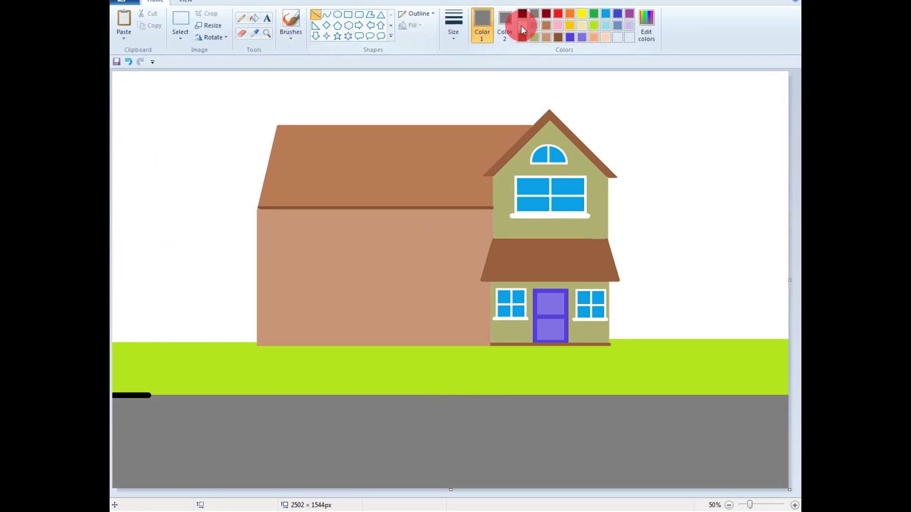
pyautogui.click(522, 25)
pyautogui.hotkey('ctrl', 'z')
pyautogui.moveTo(151, 395); pyautogui.dragTo(188, 396)
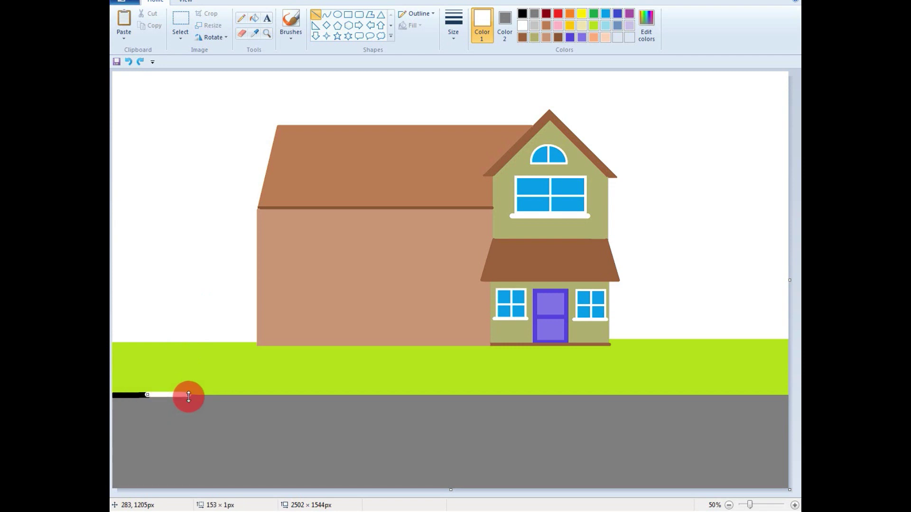
# Step: Copy the black and white curb dashes and place the duplicate pair directly to their right
pyautogui.click(180, 22)
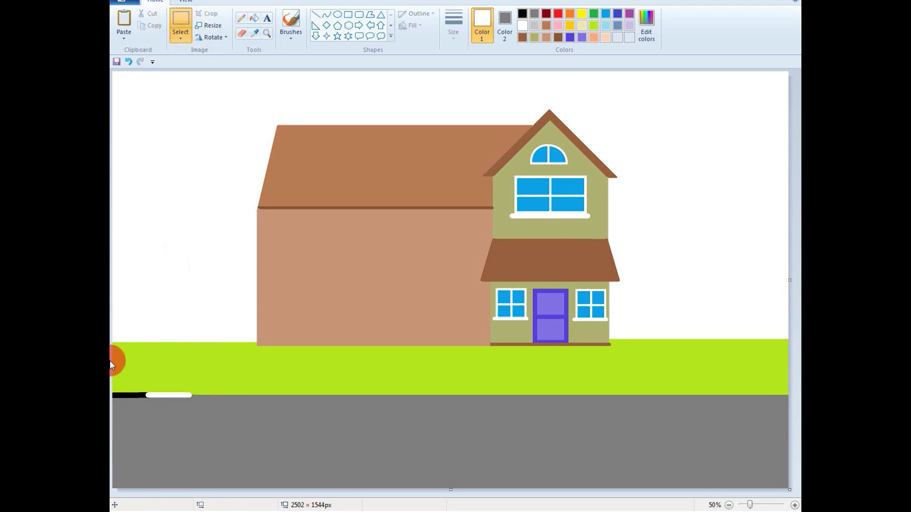
pyautogui.moveTo(112, 362); pyautogui.dragTo(195, 408)
pyautogui.rightClick(169, 381)
pyautogui.click(188, 400)
pyautogui.rightClick(289, 349)
pyautogui.click(315, 380)
pyautogui.moveTo(169, 91); pyautogui.dragTo(247, 383)
pyautogui.click(195, 209)
# Step: Copy the two black-and-white dash pairs and place the duplicate so the curb pattern continues to the right
pyautogui.moveTo(113, 345); pyautogui.dragTo(287, 429)
pyautogui.click(183, 239)
pyautogui.moveTo(112, 363); pyautogui.dragTo(277, 409)
pyautogui.rightClick(217, 388)
pyautogui.click(249, 284)
pyautogui.hotkey('ctrl', 'v')
pyautogui.moveTo(179, 91); pyautogui.dragTo(337, 382)
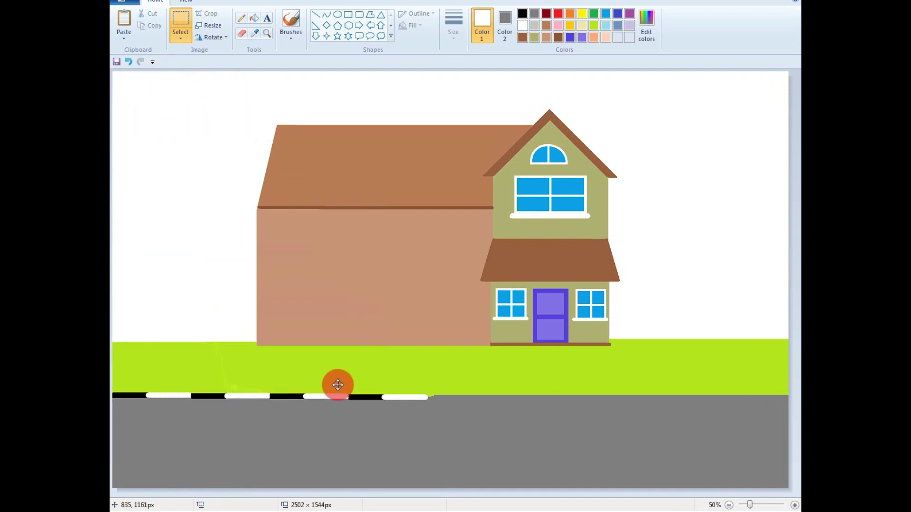
# Step: Copy the four-pair curb section, selecting about 1201 × 239 px, and place the duplicate against its right end
pyautogui.click(114, 350)
pyautogui.moveTo(112, 351); pyautogui.dragTo(437, 414)
pyautogui.rightClick(339, 376)
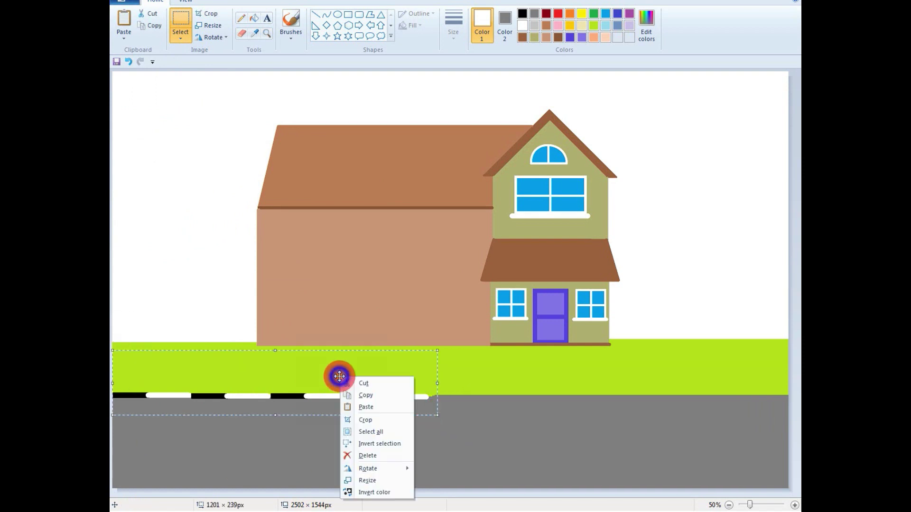
pyautogui.click(360, 395)
pyautogui.hotkey('ctrl', 'v')
pyautogui.moveTo(222, 104); pyautogui.dragTo(535, 383)
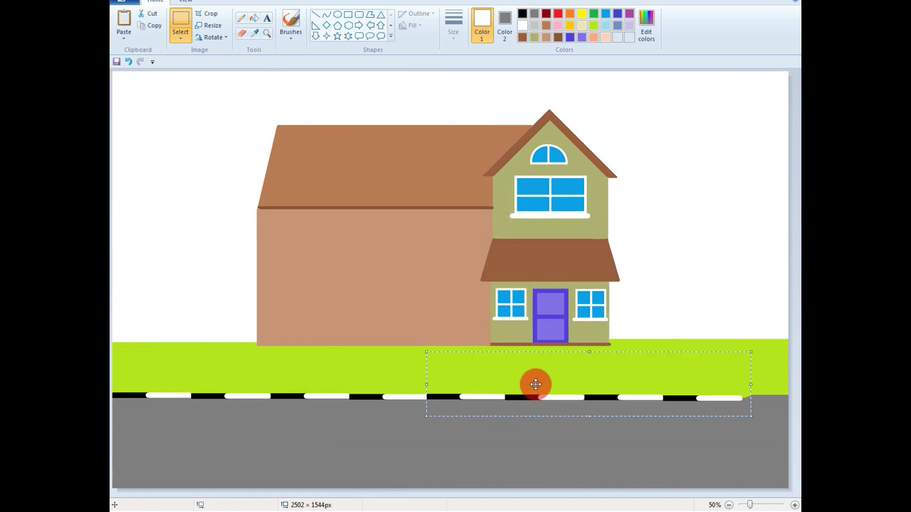
pyautogui.click(417, 302)
# Step: Copy the curb's last dashes, selecting about 481 × 99 px, and place the duplicate to extend the pattern to the canvas's right edge
pyautogui.moveTo(616, 385); pyautogui.dragTo(738, 419)
pyautogui.rightClick(692, 399)
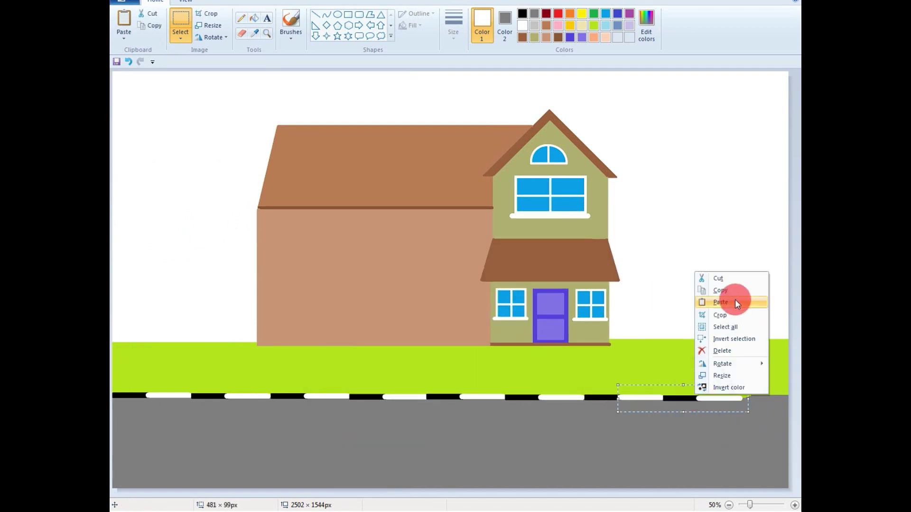
pyautogui.click(711, 295)
pyautogui.hotkey('ctrl', 'v')
pyautogui.moveTo(213, 82); pyautogui.dragTo(748, 396)
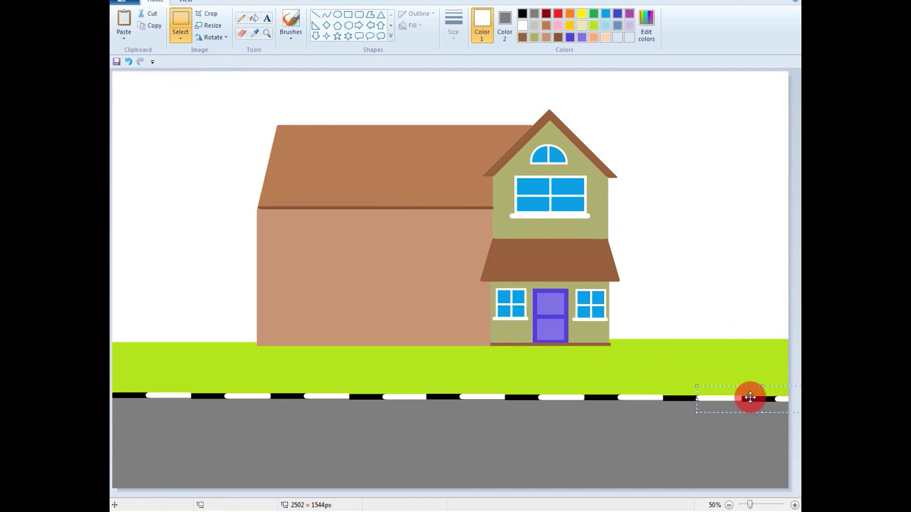
pyautogui.click(416, 173)
# Step: Fill the white background around the house with light turquoise as the sky
pyautogui.click(347, 14)
pyautogui.click(254, 18)
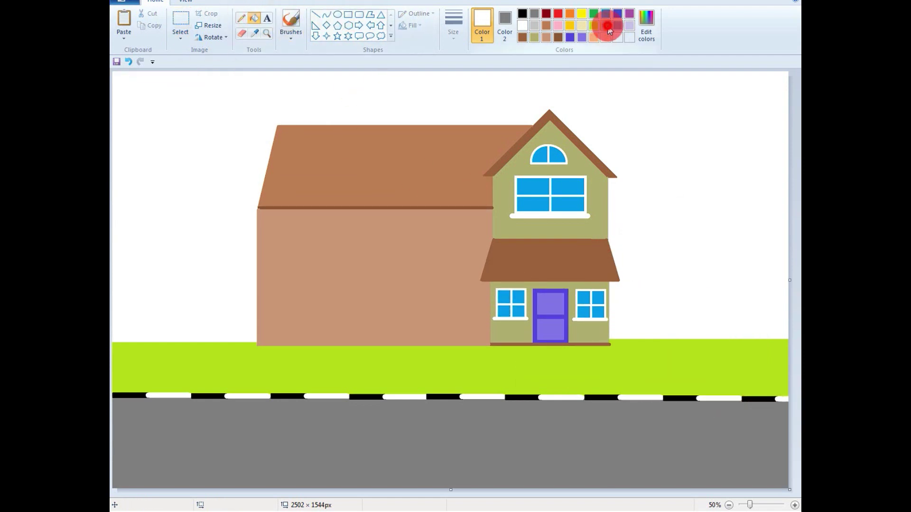
pyautogui.click(605, 26)
pyautogui.click(279, 123)
# Step: Draw a white rectangle outline of about 931 × 143 px across the base of the light brown wall and pull its left edge inward
pyautogui.moveTo(237, 306); pyautogui.dragTo(490, 345)
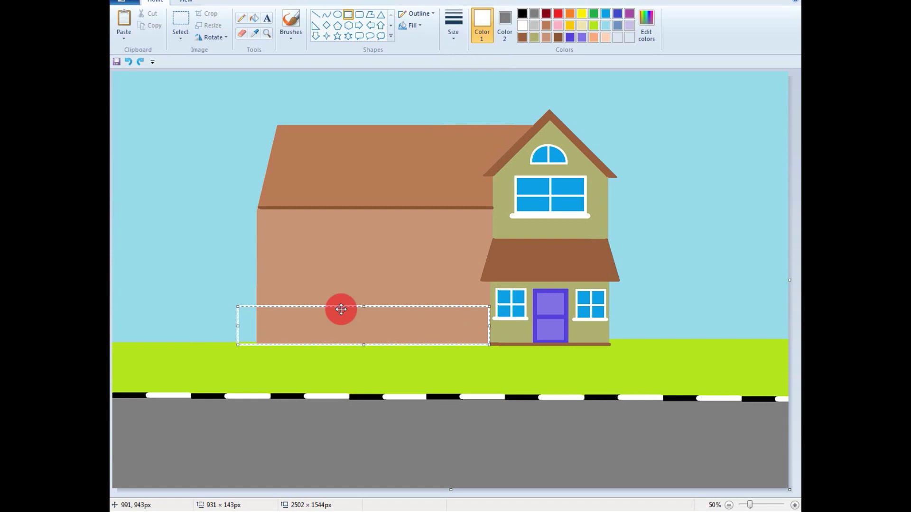
pyautogui.moveTo(237, 326); pyautogui.dragTo(266, 345)
pyautogui.click(217, 252)
pyautogui.hotkey('ctrl', 'z')
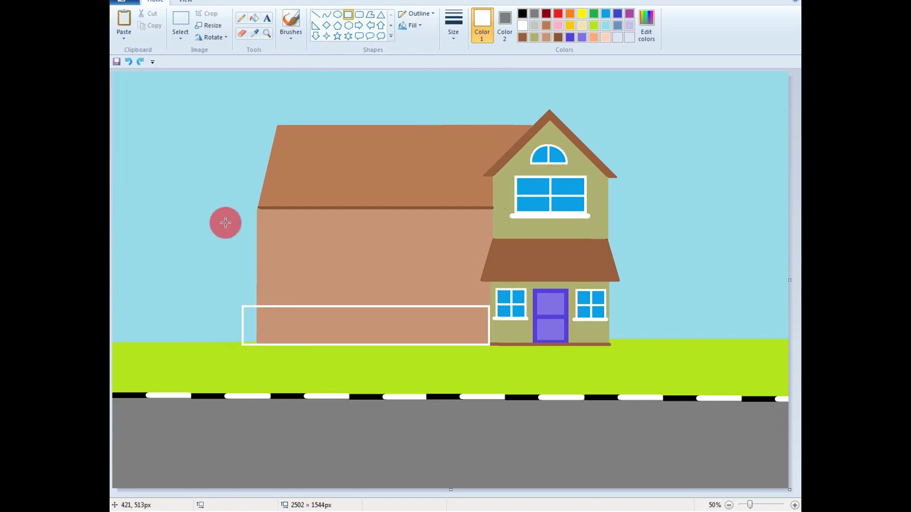
# Step: Draw a narrow upright white rectangle of about 57 × 138 px inside the left end of the long white outline
pyautogui.click(795, 506)
pyautogui.moveTo(796, 175); pyautogui.dragTo(796, 298)
pyautogui.moveTo(392, 292); pyautogui.dragTo(423, 366)
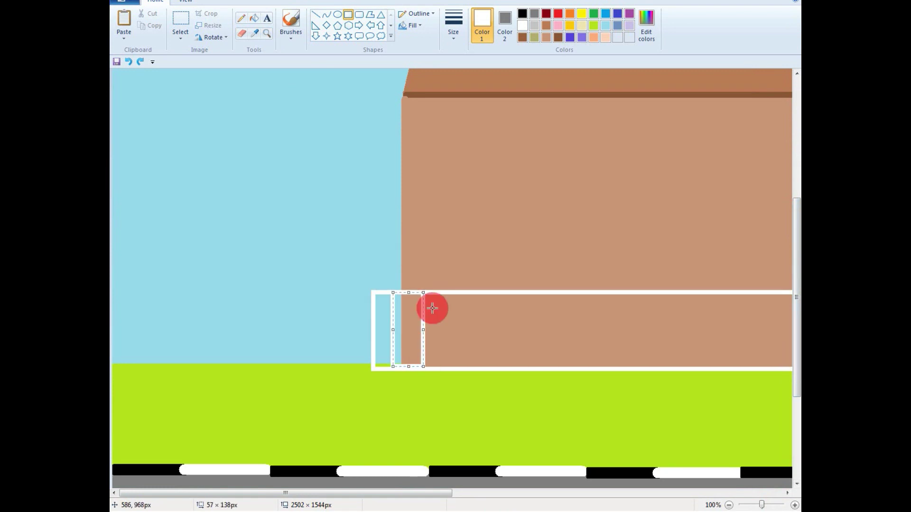
# Step: Fill the narrow upright rectangle at the fence's left end with white and clean up its base with the eraser
pyautogui.click(254, 18)
pyautogui.click(408, 332)
pyautogui.click(242, 33)
pyautogui.click(504, 25)
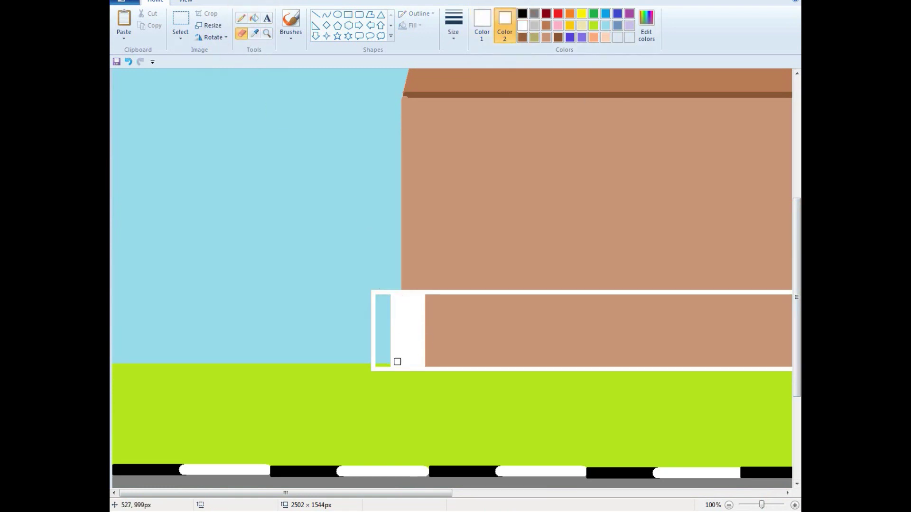
pyautogui.click(177, 20)
pyautogui.moveTo(382, 282); pyautogui.dragTo(429, 369)
pyautogui.rightClick(409, 334)
pyautogui.click(426, 351)
pyautogui.hotkey('ctrl', 'v')
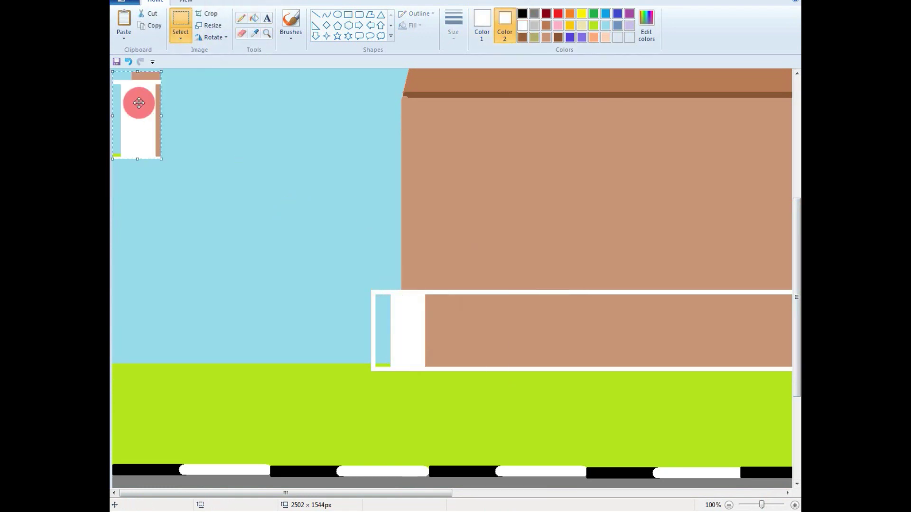
pyautogui.hotkey('ctrl', 'z')
# Step: Draw a second upright white fence picket of about 62 × 143 px beside the first and fill it with white
pyautogui.moveTo(138, 102); pyautogui.dragTo(484, 368)
pyautogui.click(348, 14)
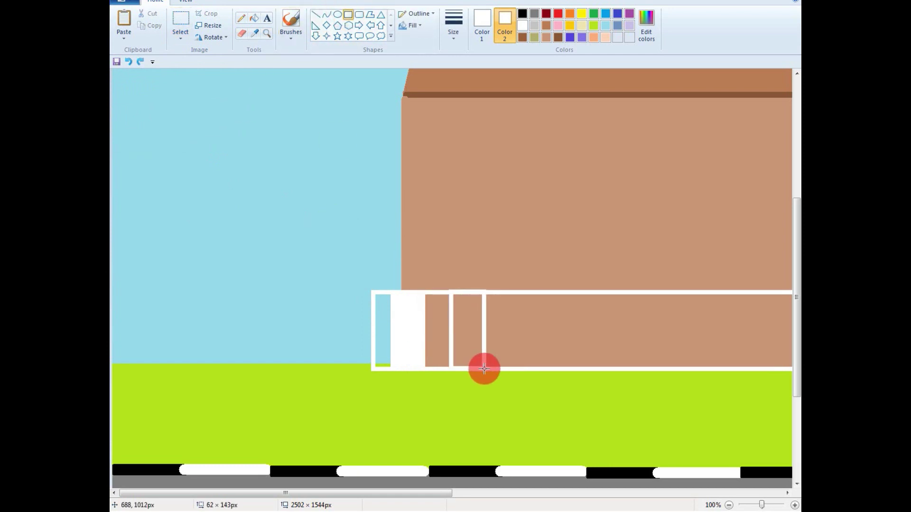
pyautogui.click(254, 18)
pyautogui.click(463, 319)
# Step: Copy the second picket with a selection of about 121 × 178 px and place the duplicate as the third picket
pyautogui.click(180, 22)
pyautogui.moveTo(439, 274); pyautogui.dragTo(502, 371)
pyautogui.rightClick(457, 309)
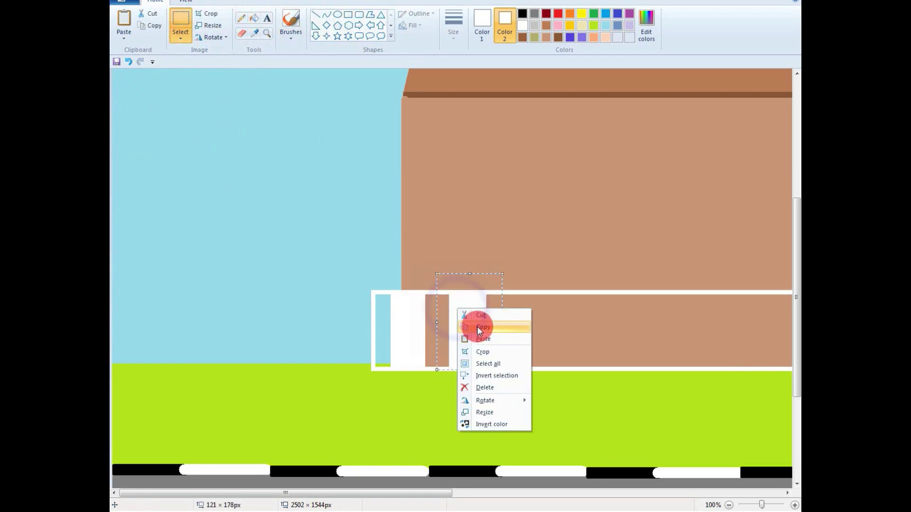
pyautogui.click(477, 327)
pyautogui.rightClick(583, 211)
pyautogui.click(604, 243)
pyautogui.moveTo(509, 307); pyautogui.dragTo(539, 305)
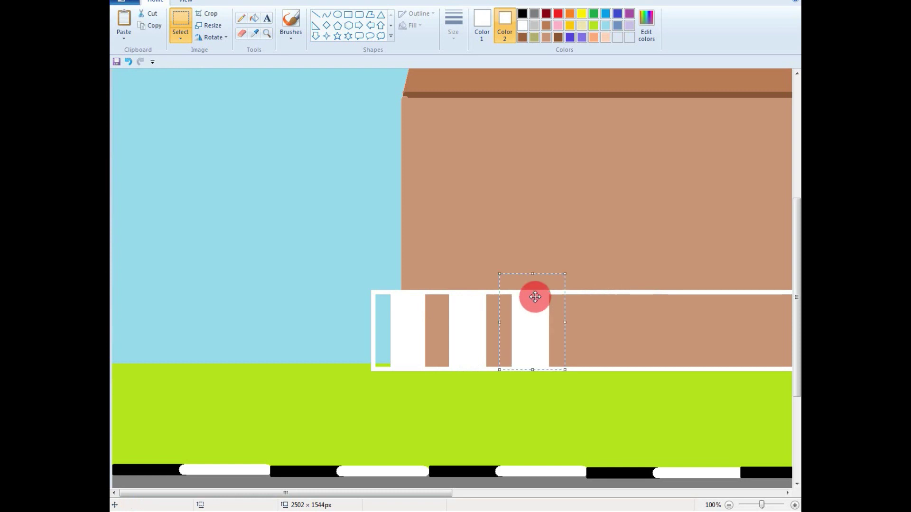
# Step: Copy the second and third pickets, selecting about 219 × 182 px, and place the pair as the fourth and fifth pickets
pyautogui.moveTo(443, 272); pyautogui.dragTo(573, 372)
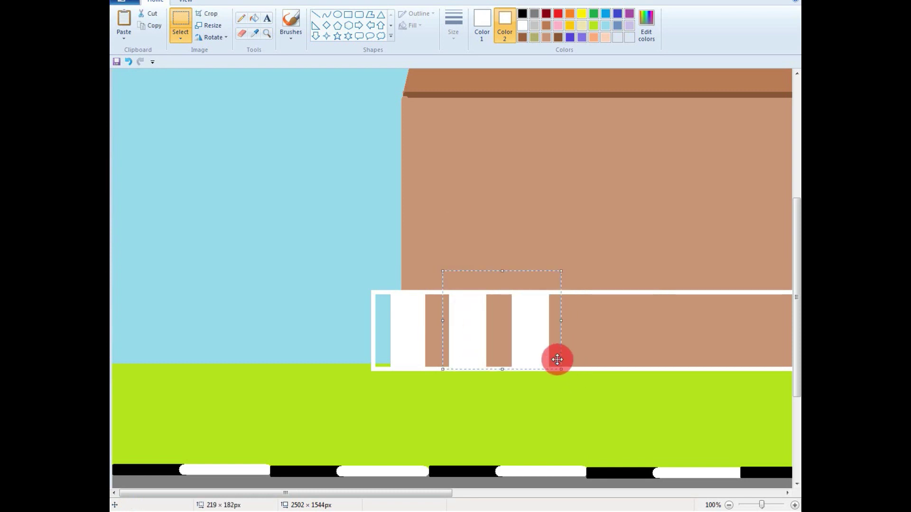
pyautogui.rightClick(503, 313)
pyautogui.click(522, 332)
pyautogui.rightClick(582, 208)
pyautogui.click(601, 238)
pyautogui.moveTo(167, 102); pyautogui.dragTo(621, 304)
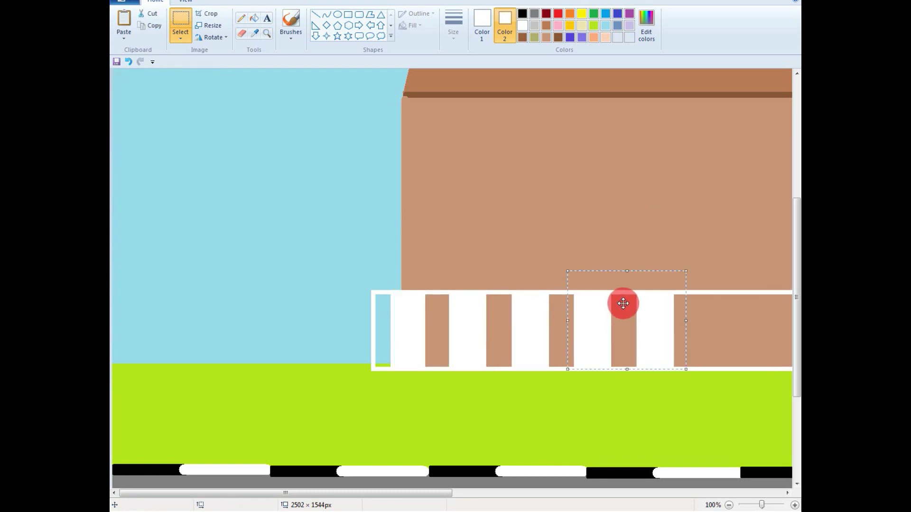
# Step: Paste the copied picket pair again and place it as the fence's sixth and seventh pickets
pyautogui.moveTo(441, 493); pyautogui.dragTo(544, 499)
pyautogui.rightClick(481, 203)
pyautogui.click(519, 233)
pyautogui.moveTo(179, 114); pyautogui.dragTo(545, 315)
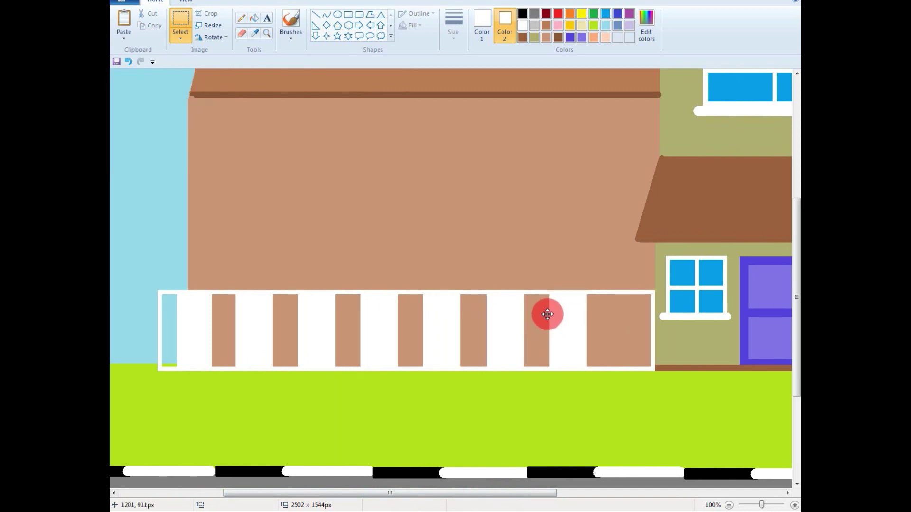
# Step: Copy the single last picket and place the duplicate near the fence's right end
pyautogui.click(541, 275)
pyautogui.click(572, 342)
pyautogui.hotkey('ctrl', 'v')
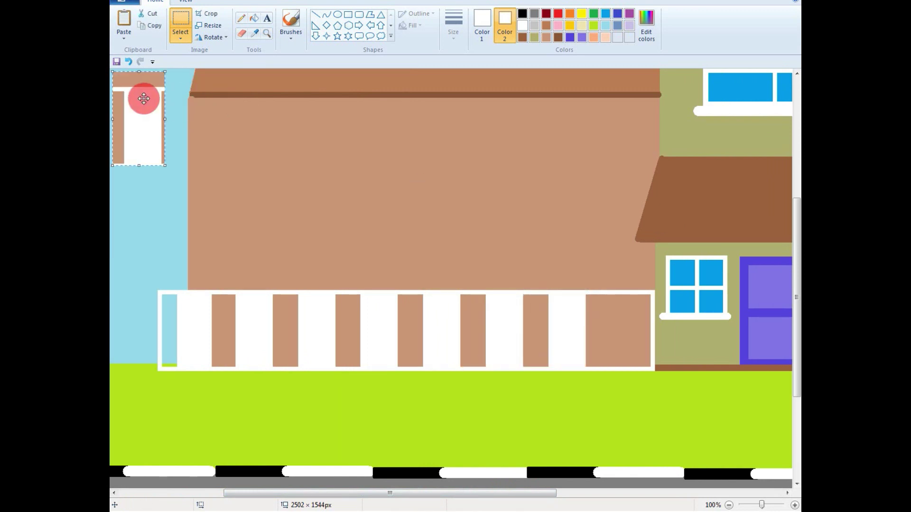
pyautogui.moveTo(144, 98); pyautogui.dragTo(623, 301)
pyautogui.click(499, 182)
pyautogui.click(728, 505)
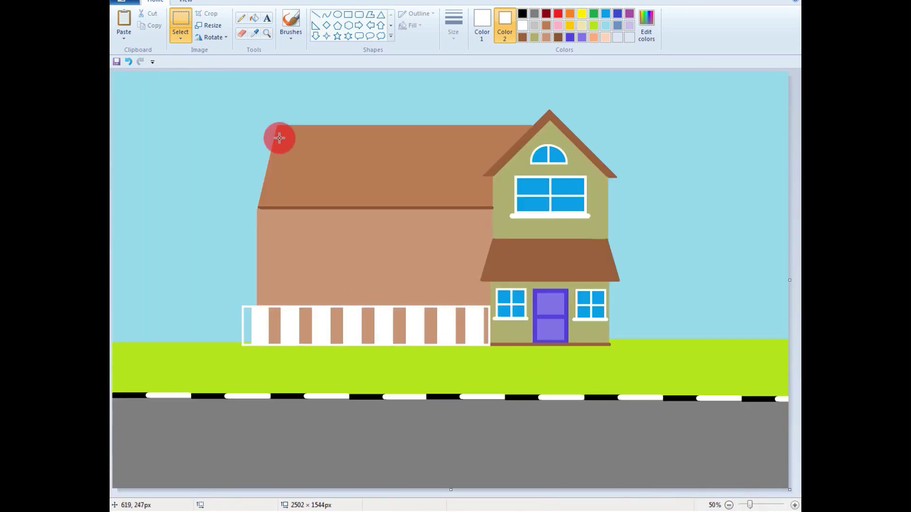
# Step: Draw an upright white window outline about 121 px wide toward the brown wall's left end and top it with a curved arch
pyautogui.moveTo(291, 233); pyautogui.dragTo(325, 282)
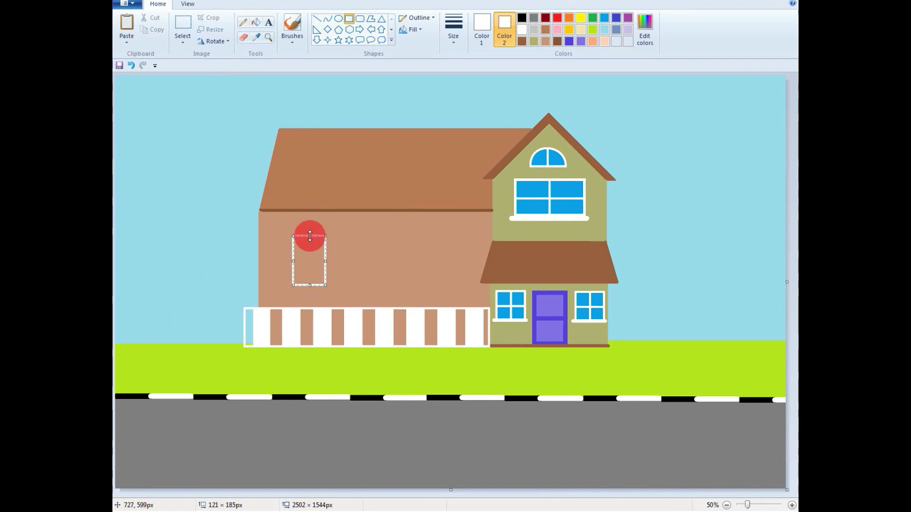
pyautogui.moveTo(310, 235); pyautogui.dragTo(310, 232)
pyautogui.moveTo(308, 254)
pyautogui.mouseDown()
pyautogui.moveTo(310, 272)
pyautogui.moveTo(311, 258)
pyautogui.moveTo(325, 258)
pyautogui.mouseUp()
pyautogui.click(358, 265)
pyautogui.click(327, 19)
pyautogui.click(792, 505)
pyautogui.moveTo(474, 441); pyautogui.dragTo(539, 398)
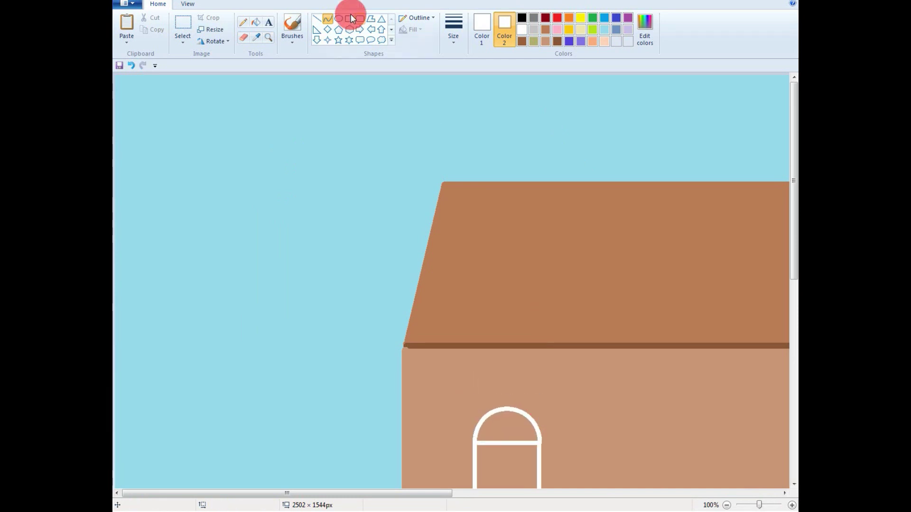
# Step: Divide the arched window with a vertical white line of about 225 px and a lower horizontal line of about 112 px
pyautogui.click(317, 19)
pyautogui.scroll(-3, 606, 262)
pyautogui.moveTo(507, 256)
pyautogui.mouseDown()
pyautogui.moveTo(507, 359)
pyautogui.moveTo(525, 370)
pyautogui.mouseUp()
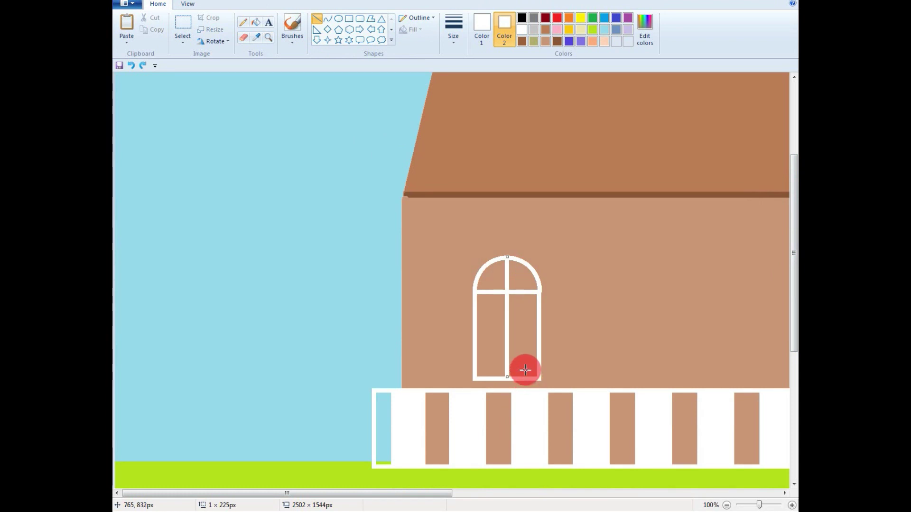
pyautogui.click(575, 305)
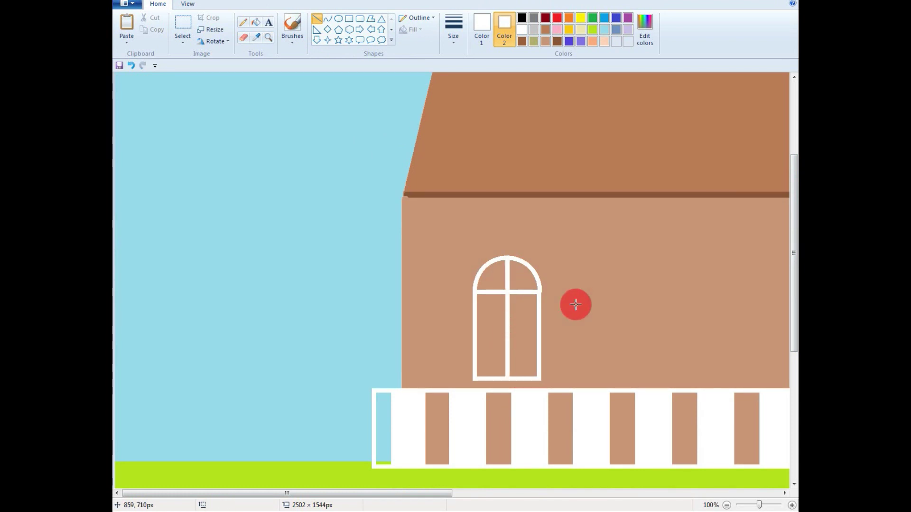
pyautogui.moveTo(475, 349); pyautogui.dragTo(536, 351)
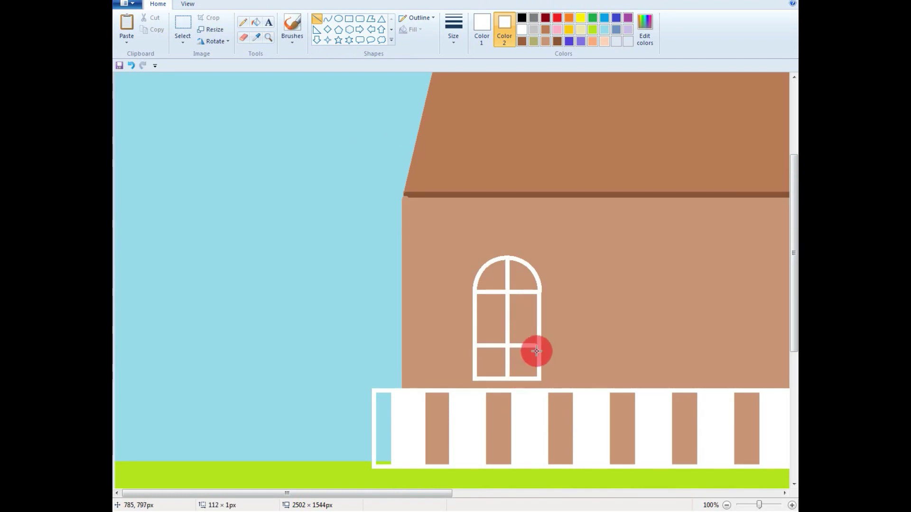
# Step: Fill the panes of the arched window with turquoise
pyautogui.click(726, 504)
pyautogui.click(604, 28)
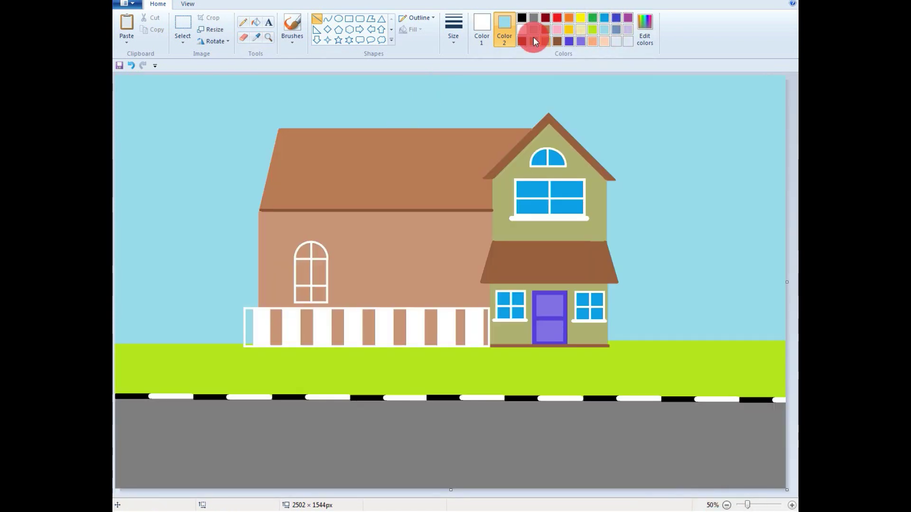
pyautogui.click(482, 29)
pyautogui.click(603, 18)
pyautogui.click(255, 24)
pyautogui.click(300, 251)
pyautogui.click(316, 252)
pyautogui.click(321, 269)
pyautogui.click(305, 294)
pyautogui.click(315, 290)
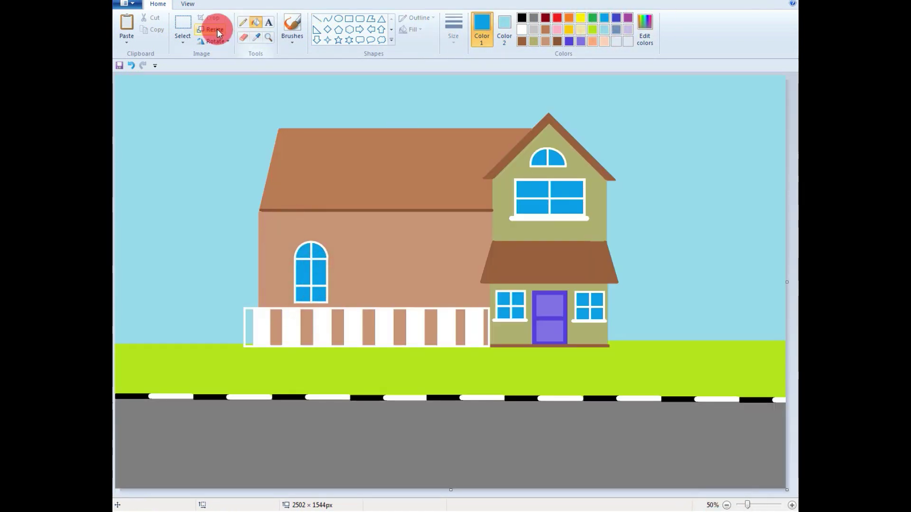
# Step: Copy the arched window and place the duplicate at the same height near the brown wall's right end
pyautogui.click(182, 23)
pyautogui.moveTo(277, 231); pyautogui.dragTo(337, 305)
pyautogui.rightClick(308, 263)
pyautogui.click(325, 282)
pyautogui.rightClick(393, 220)
pyautogui.click(415, 248)
pyautogui.moveTo(154, 101); pyautogui.dragTo(447, 257)
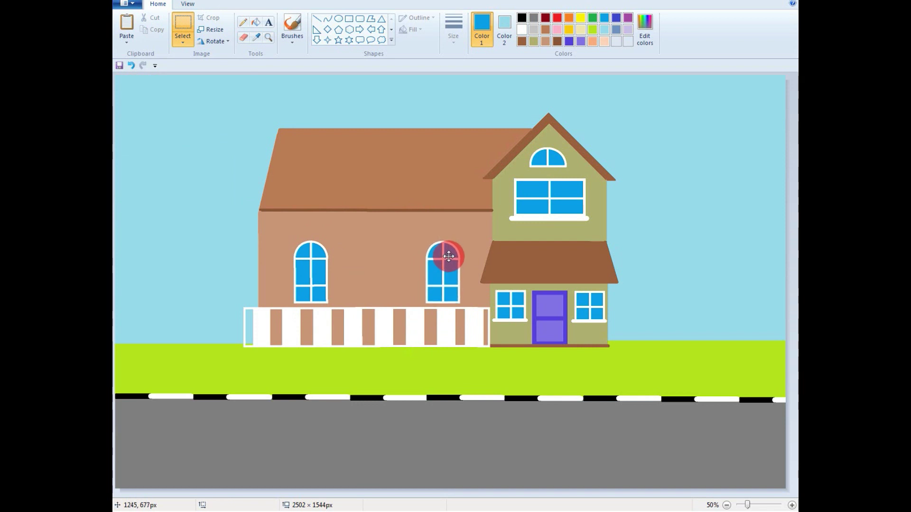
pyautogui.click(189, 120)
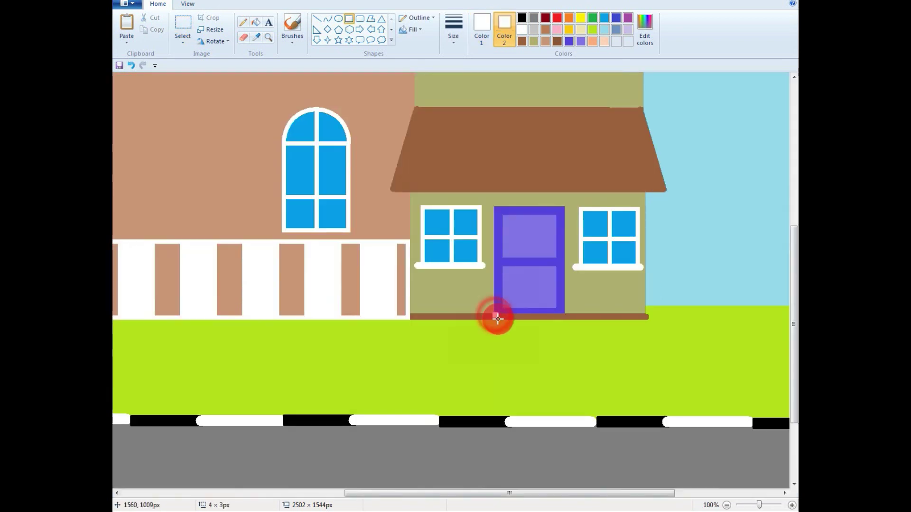
# Step: Draw two white steps beneath the door with a light gray line between them, the lower step about 165 × 13 px
pyautogui.moveTo(494, 315); pyautogui.dragTo(564, 323)
pyautogui.click(563, 321)
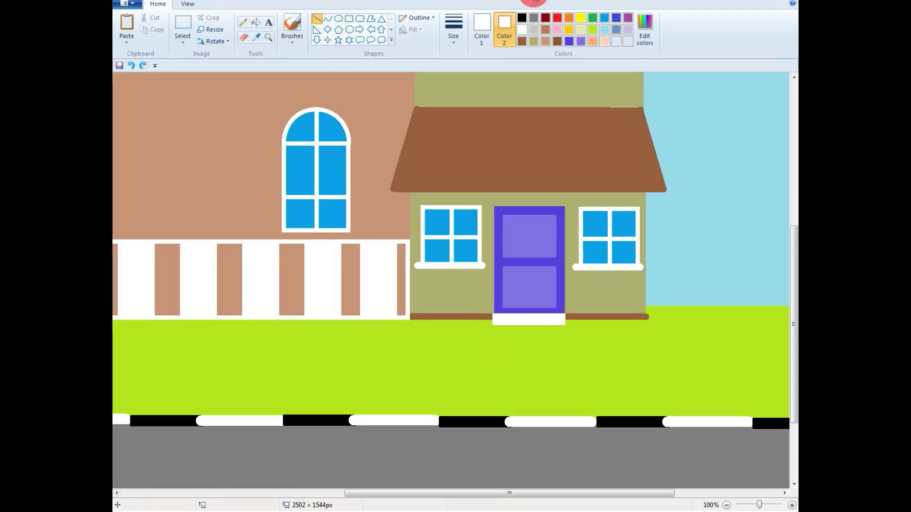
pyautogui.click(534, 19)
pyautogui.click(483, 29)
pyautogui.click(533, 30)
pyautogui.moveTo(482, 324); pyautogui.dragTo(572, 333)
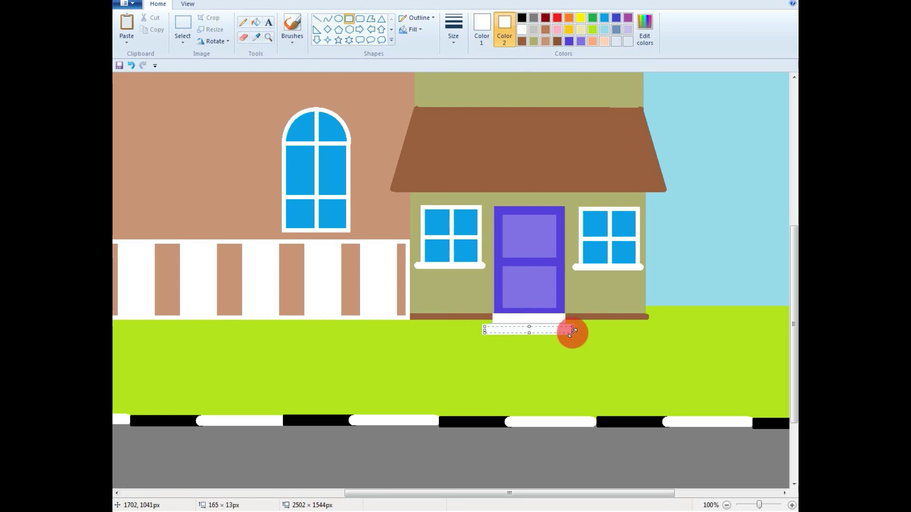
pyautogui.click(726, 505)
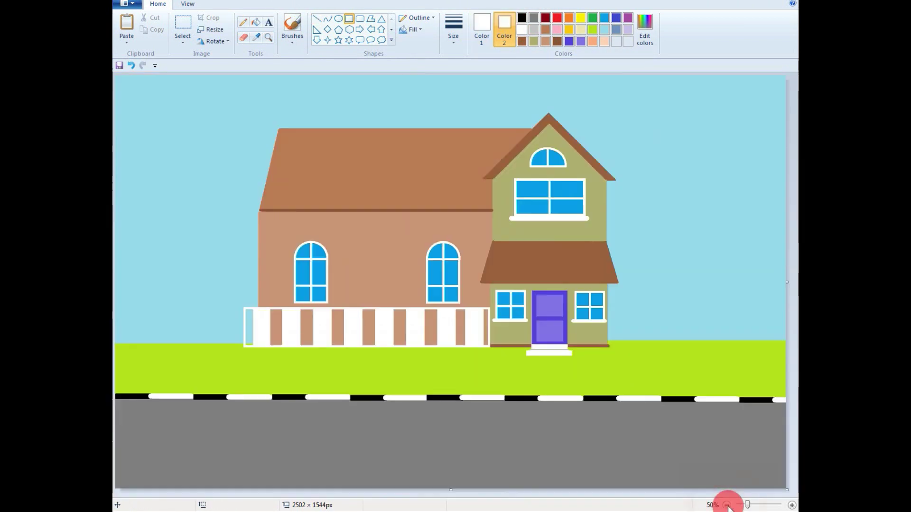
# Step: Draw a black tree trunk with a V-shaped crown base on the lawn to the right of the house
pyautogui.click(316, 18)
pyautogui.click(481, 28)
pyautogui.click(522, 17)
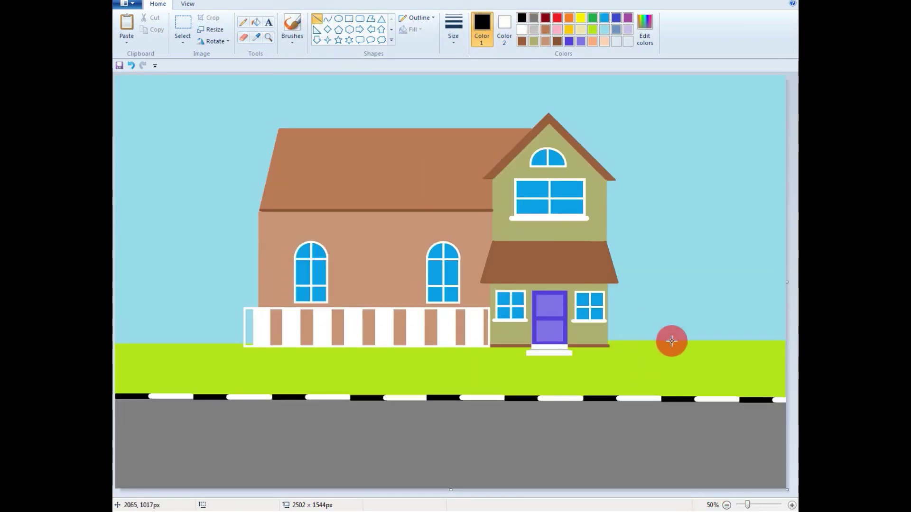
pyautogui.moveTo(692, 314); pyautogui.dragTo(692, 352)
pyautogui.moveTo(673, 302)
pyautogui.mouseDown()
pyautogui.moveTo(692, 320)
pyautogui.moveTo(714, 310)
pyautogui.mouseUp()
pyautogui.moveTo(673, 303); pyautogui.dragTo(694, 237)
pyautogui.moveTo(709, 305); pyautogui.dragTo(694, 237)
pyautogui.hotkey('ctrl', 'z')
pyautogui.hotkey('ctrl', 'z')
# Step: Draw two black lines from the crown base meeting in a point about 250 px higher and fill the crown with green
pyautogui.moveTo(673, 303)
pyautogui.mouseDown()
pyautogui.moveTo(697, 245)
pyautogui.moveTo(688, 238)
pyautogui.mouseUp()
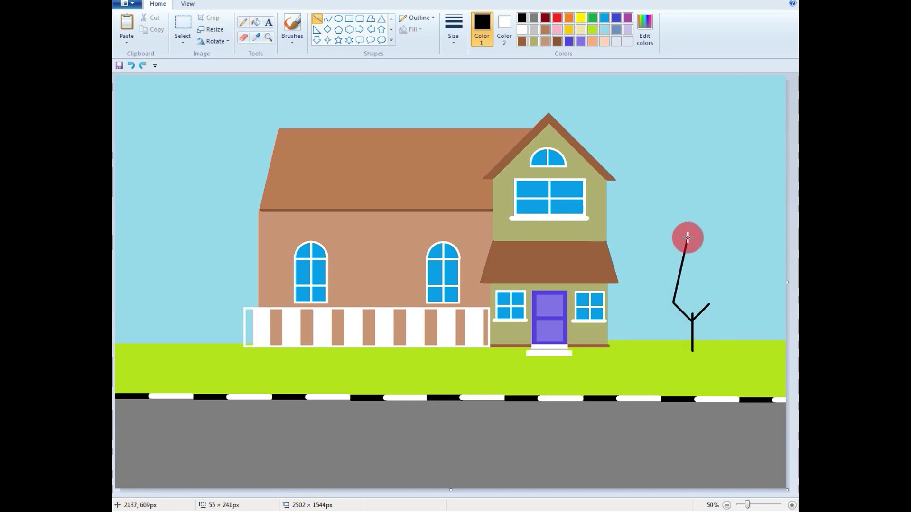
pyautogui.moveTo(709, 304); pyautogui.dragTo(689, 236)
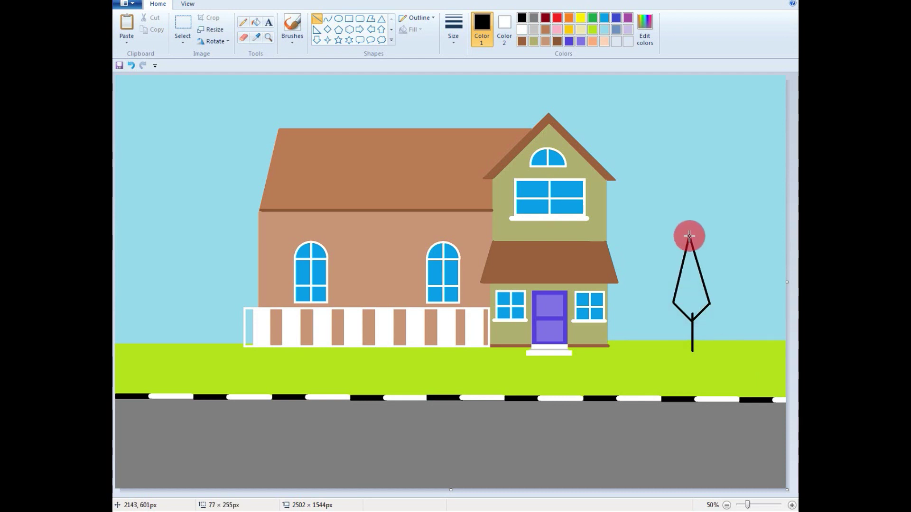
pyautogui.click(256, 21)
pyautogui.click(592, 18)
pyautogui.click(691, 285)
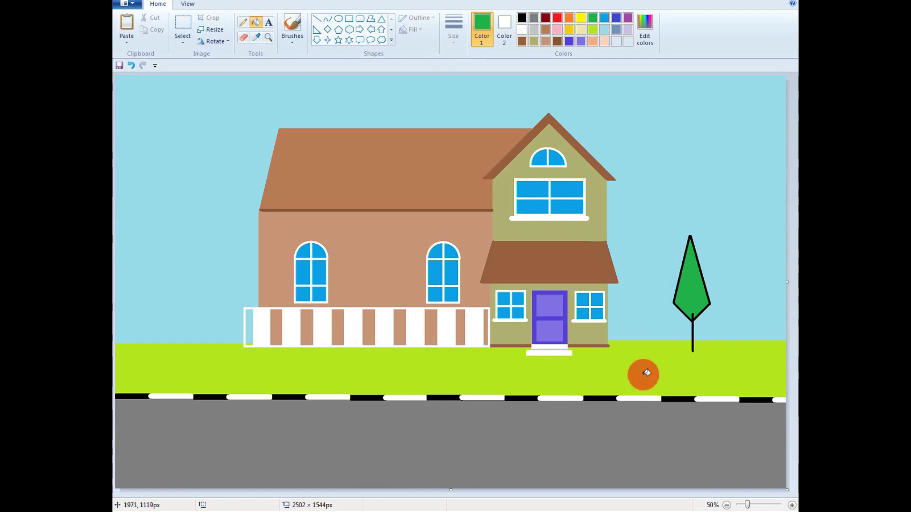
# Step: Draw two connected lime curves beside the house's right wall as the upper outline of a bush
pyautogui.click(327, 18)
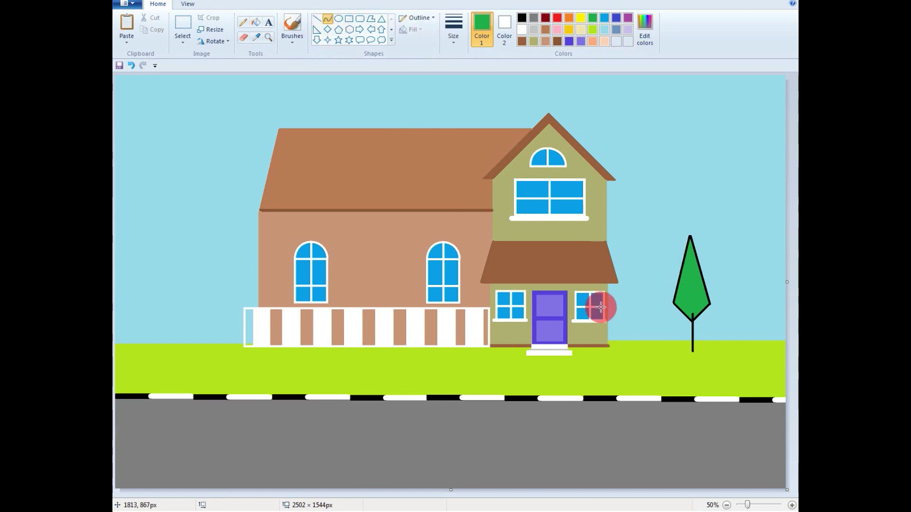
pyautogui.click(592, 30)
pyautogui.click(791, 505)
pyautogui.click(792, 505)
pyautogui.scroll(-10, 449, 266)
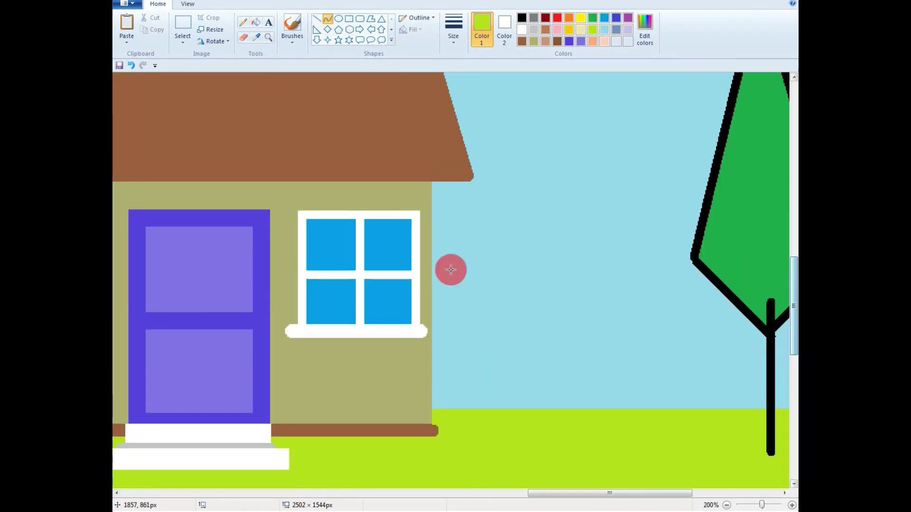
pyautogui.moveTo(440, 230)
pyautogui.mouseDown()
pyautogui.moveTo(451, 267)
pyautogui.moveTo(469, 230)
pyautogui.mouseUp()
pyautogui.click(450, 265)
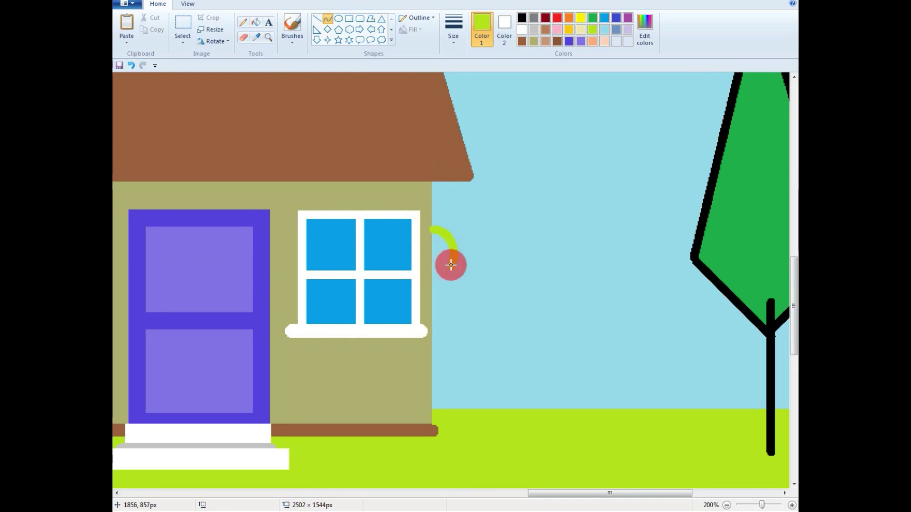
pyautogui.moveTo(451, 265); pyautogui.dragTo(474, 303)
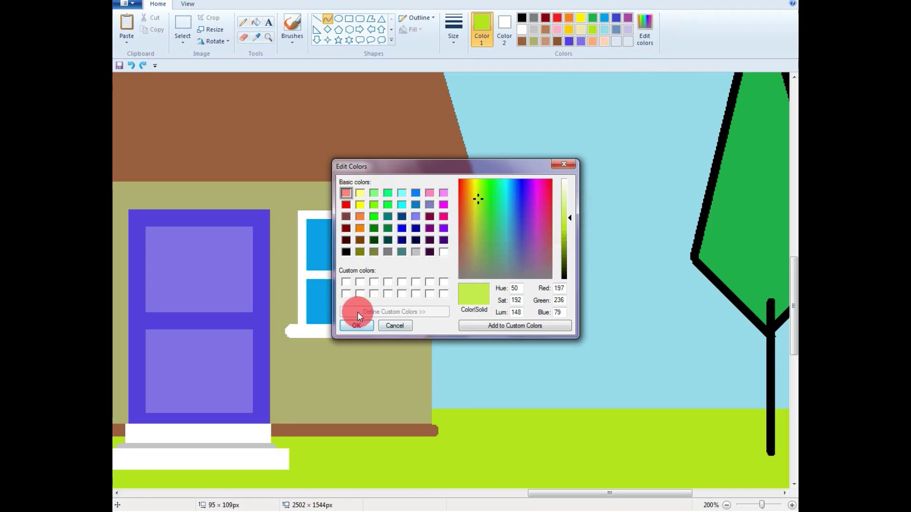
# Step: Mix a light green with red 91, green 223 and blue 131 and fill the lawn with it
pyautogui.click(358, 323)
pyautogui.click(593, 19)
pyautogui.click(651, 34)
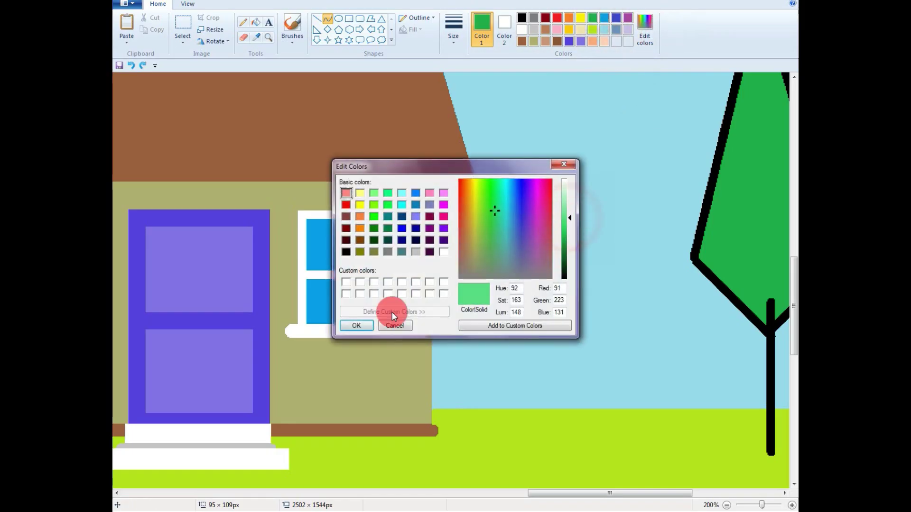
pyautogui.click(392, 312)
pyautogui.click(256, 23)
pyautogui.click(501, 405)
# Step: Complete the bush outline with a large lime curve down to the lawn and fill the bush with lime
pyautogui.click(591, 29)
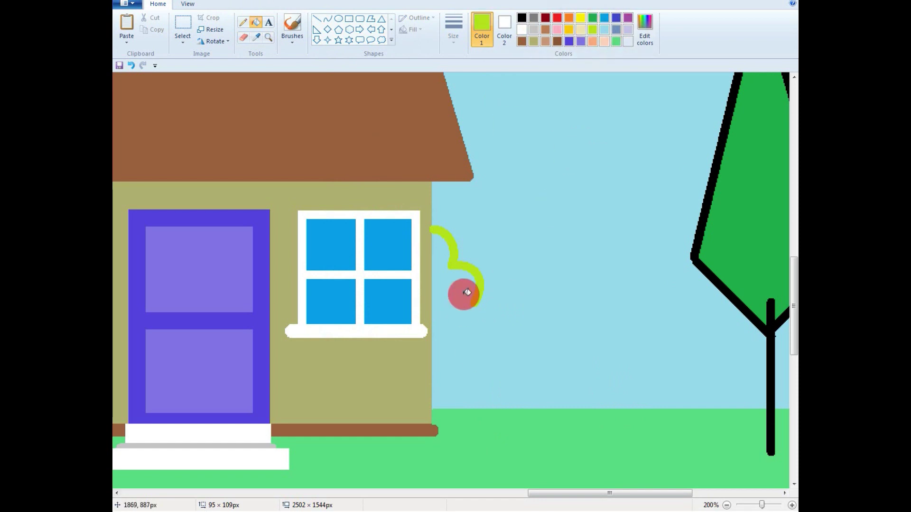
pyautogui.click(327, 18)
pyautogui.moveTo(475, 302)
pyautogui.mouseDown()
pyautogui.moveTo(434, 420)
pyautogui.moveTo(510, 336)
pyautogui.moveTo(521, 336)
pyautogui.mouseUp()
pyautogui.moveTo(500, 388); pyautogui.dragTo(518, 442)
pyautogui.click(256, 23)
pyautogui.click(468, 357)
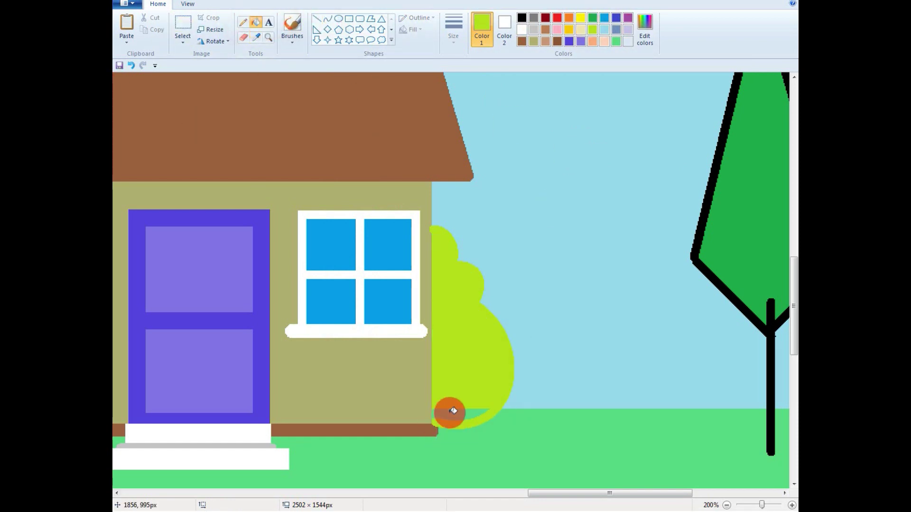
# Step: Draw a vertical olive line along the house's right wall edge beside the bush and touch up the roof's edge in brown
pyautogui.click(316, 19)
pyautogui.click(533, 40)
pyautogui.moveTo(430, 181); pyautogui.dragTo(432, 423)
pyautogui.click(521, 41)
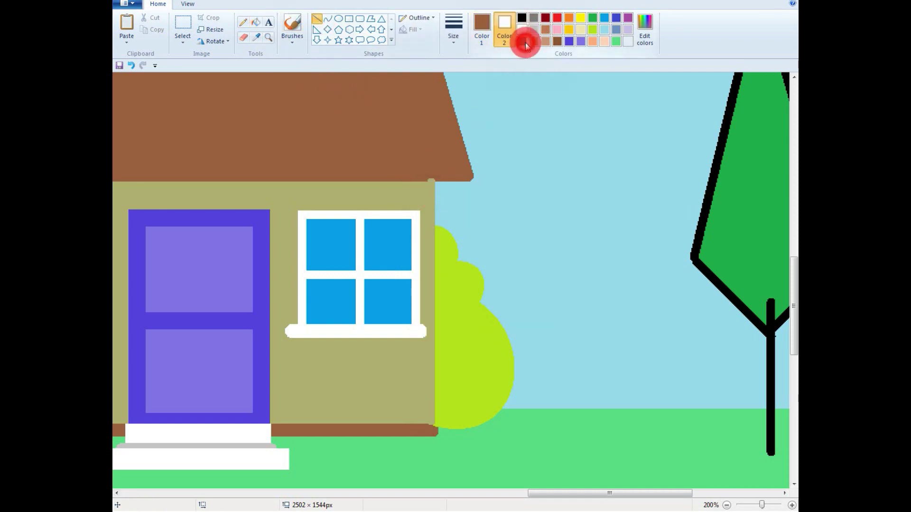
pyautogui.click(476, 27)
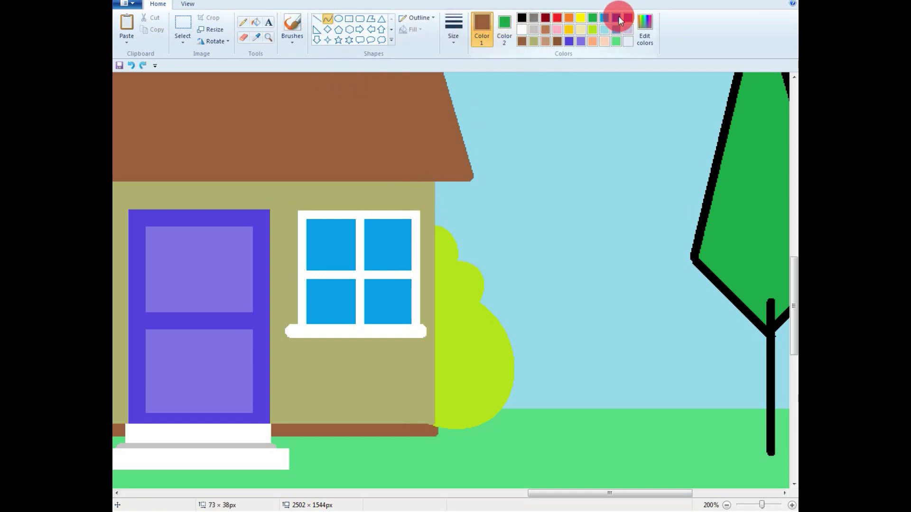
# Step: Outline a green bush with connected curves behind the lime bush at the house's right wall and fill it with green
pyautogui.click(591, 18)
pyautogui.moveTo(434, 194)
pyautogui.mouseDown()
pyautogui.moveTo(568, 334)
pyautogui.moveTo(505, 403)
pyautogui.moveTo(554, 336)
pyautogui.moveTo(553, 394)
pyautogui.moveTo(545, 391)
pyautogui.mouseUp()
pyautogui.click(446, 190)
pyautogui.click(478, 200)
pyautogui.click(492, 232)
pyautogui.click(559, 232)
pyautogui.click(587, 234)
pyautogui.click(551, 295)
pyautogui.click(573, 308)
pyautogui.click(613, 305)
pyautogui.click(258, 21)
pyautogui.click(530, 332)
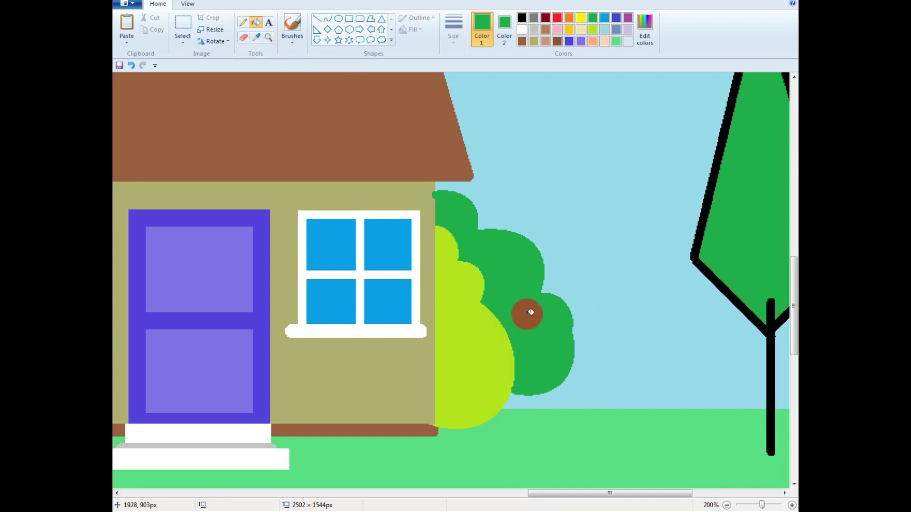
# Step: Draw a short vertical olive line about 43 px long along the house's right wall edge just under the lower roof
pyautogui.click(534, 41)
pyautogui.click(317, 19)
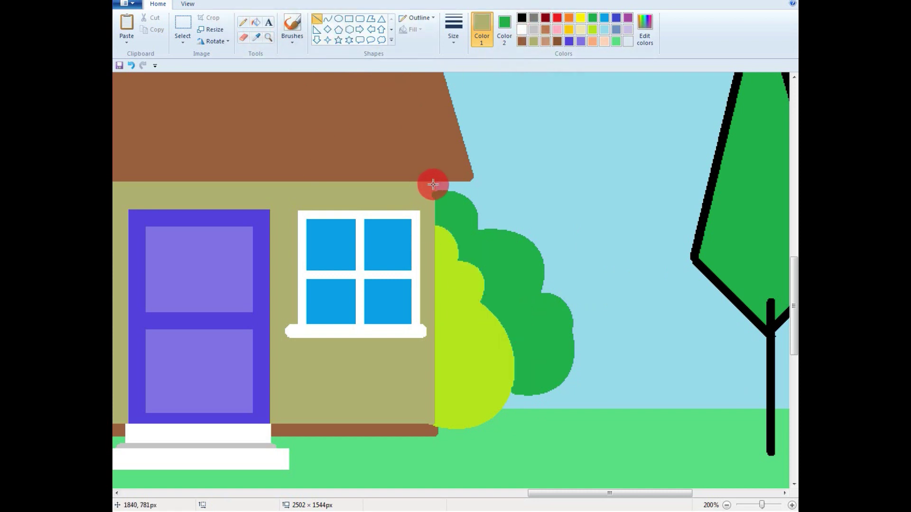
pyautogui.moveTo(433, 184); pyautogui.dragTo(432, 230)
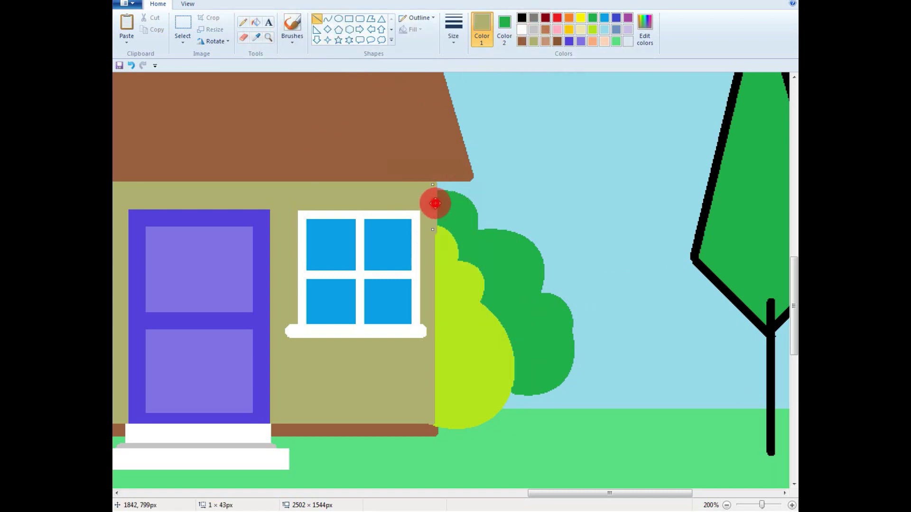
# Step: Draw a thick black vertical line rising from the lawn to the left of the fence as a lamp post
pyautogui.click(726, 505)
pyautogui.click(727, 505)
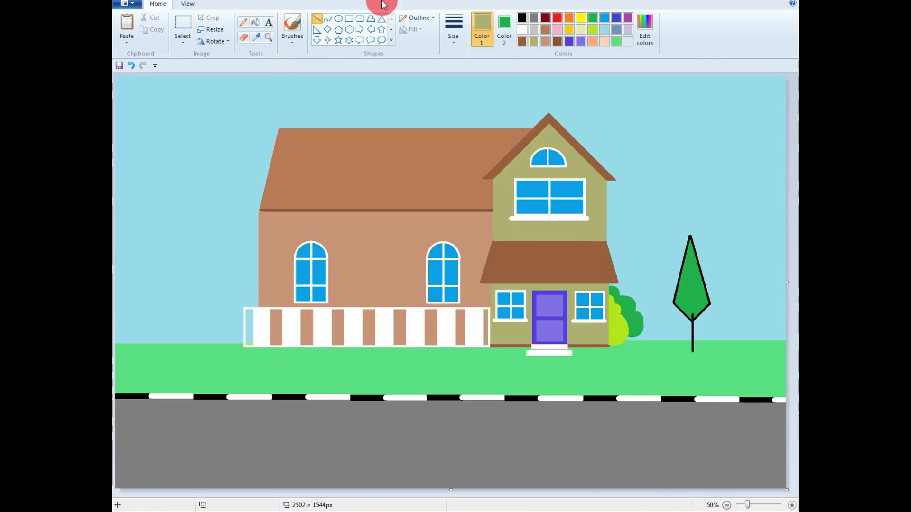
pyautogui.click(460, 42)
pyautogui.click(477, 127)
pyautogui.moveTo(217, 348); pyautogui.dragTo(217, 313)
pyautogui.hotkey('ctrl', 'z')
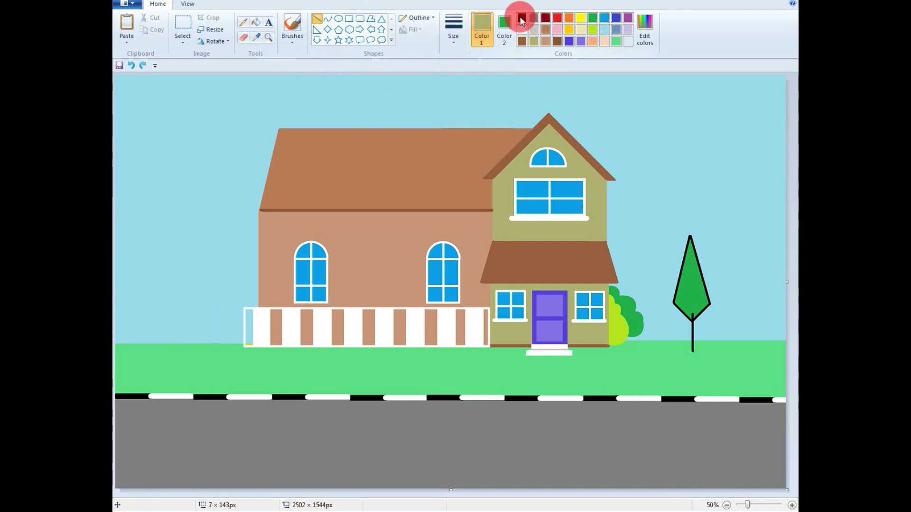
pyautogui.click(521, 18)
pyautogui.moveTo(214, 352); pyautogui.dragTo(224, 290)
pyautogui.click(255, 287)
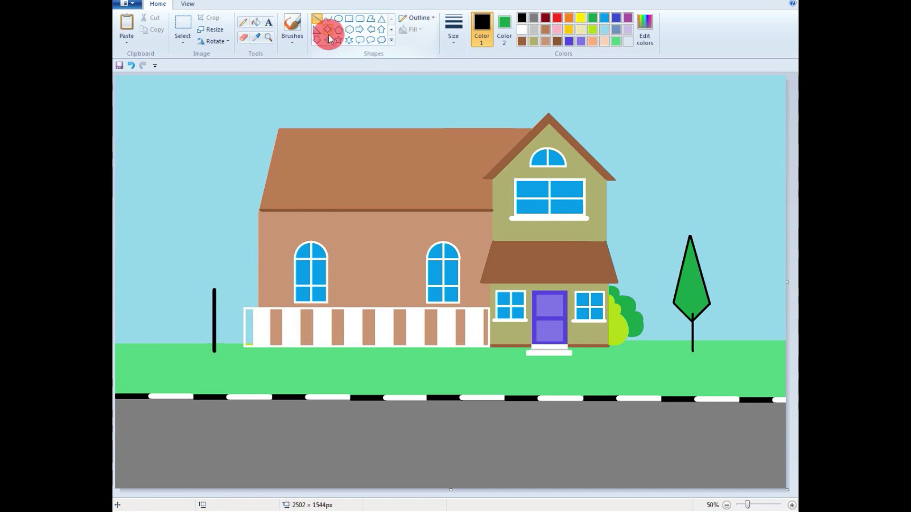
# Step: Draw a thin black line slanting outward for the lantern's left side and a short horizontal base line on top of the lamp post
pyautogui.click(792, 505)
pyautogui.moveTo(793, 187); pyautogui.dragTo(793, 297)
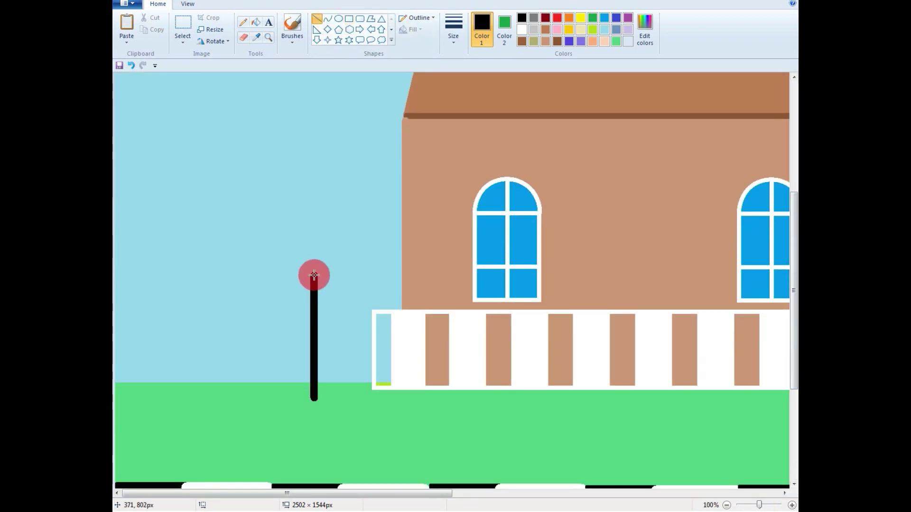
pyautogui.moveTo(312, 275); pyautogui.dragTo(288, 236)
pyautogui.hotkey('ctrl', 'z')
pyautogui.click(455, 33)
pyautogui.click(467, 79)
pyautogui.moveTo(297, 275)
pyautogui.mouseDown()
pyautogui.moveTo(330, 275)
pyautogui.moveTo(282, 243)
pyautogui.moveTo(286, 237)
pyautogui.moveTo(317, 280)
pyautogui.moveTo(310, 274)
pyautogui.mouseUp()
pyautogui.click(350, 249)
# Step: Copy the lantern's slanted left side, flip the copy horizontally and place it at the right end of the base line
pyautogui.click(176, 26)
pyautogui.rightClick(288, 241)
pyautogui.click(313, 259)
pyautogui.rightClick(377, 218)
pyautogui.click(406, 246)
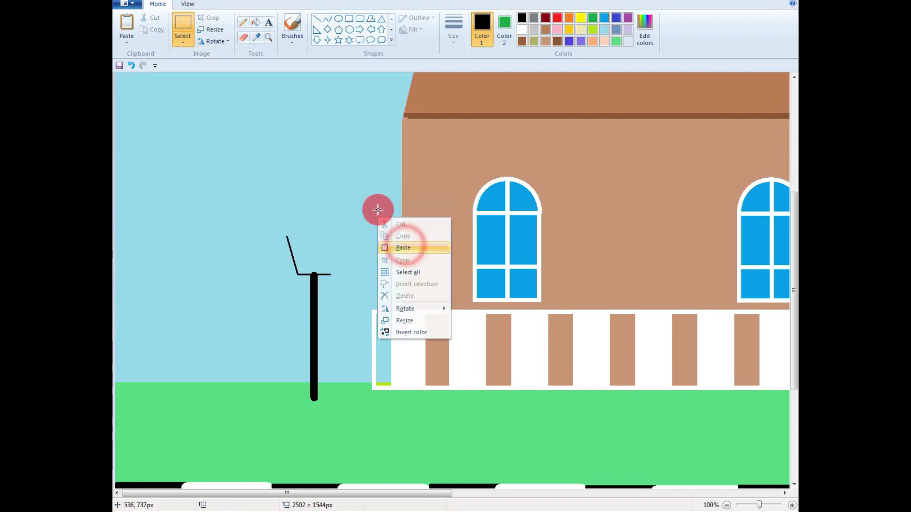
pyautogui.click(403, 247)
pyautogui.click(215, 41)
pyautogui.click(240, 98)
pyautogui.moveTo(139, 107); pyautogui.dragTo(341, 250)
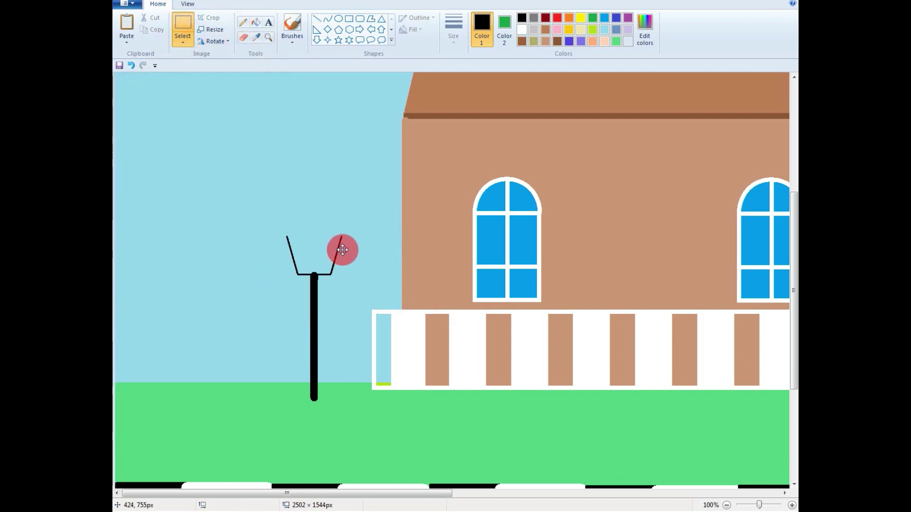
pyautogui.click(386, 183)
# Step: Close the lantern's top with a thin black line and cap it with a black-filled triangle about 149 by 57 px
pyautogui.click(316, 18)
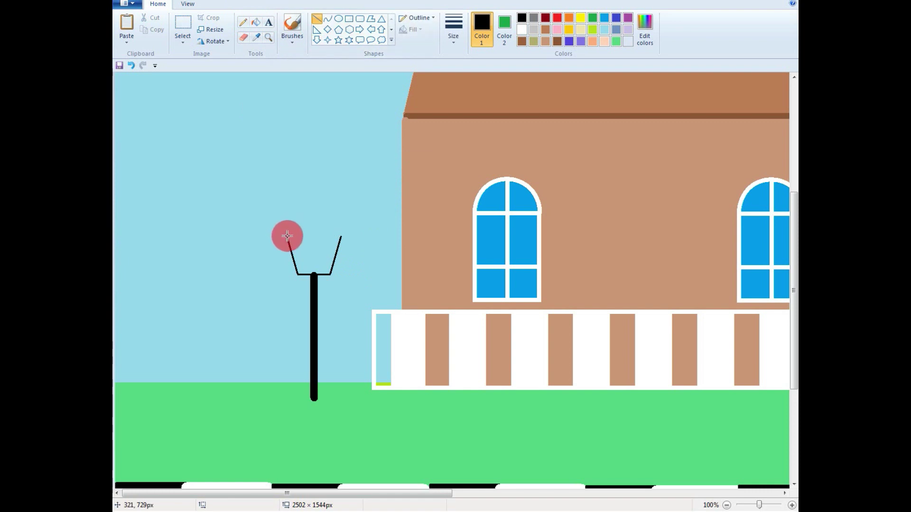
pyautogui.moveTo(286, 235); pyautogui.dragTo(341, 236)
pyautogui.click(381, 18)
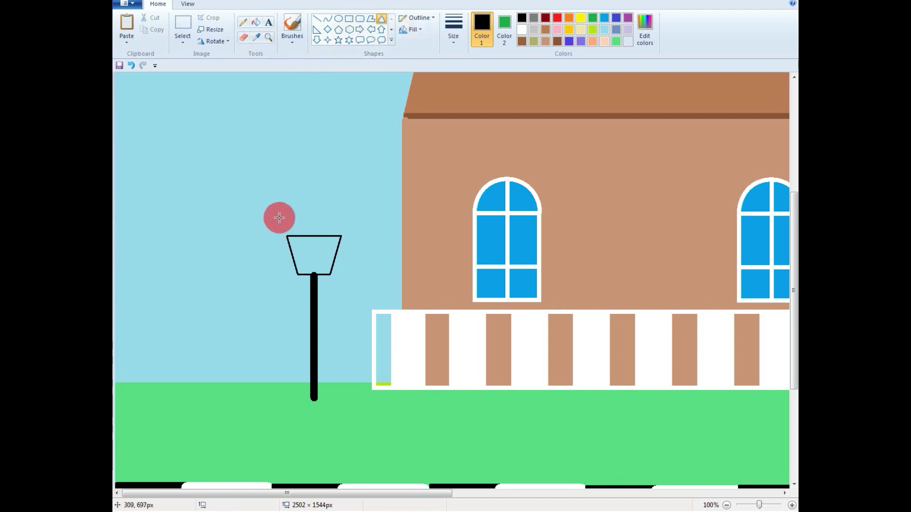
pyautogui.moveTo(278, 206); pyautogui.dragTo(356, 236)
pyautogui.click(505, 27)
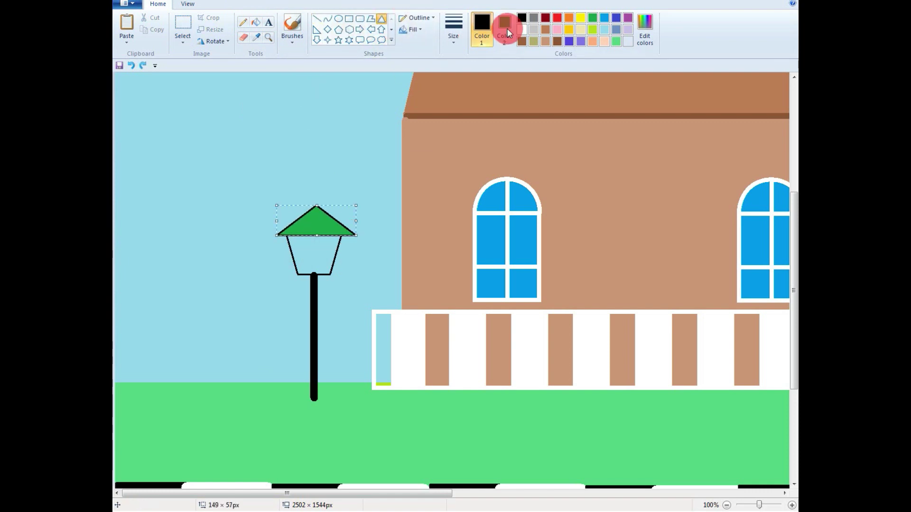
pyautogui.click(524, 19)
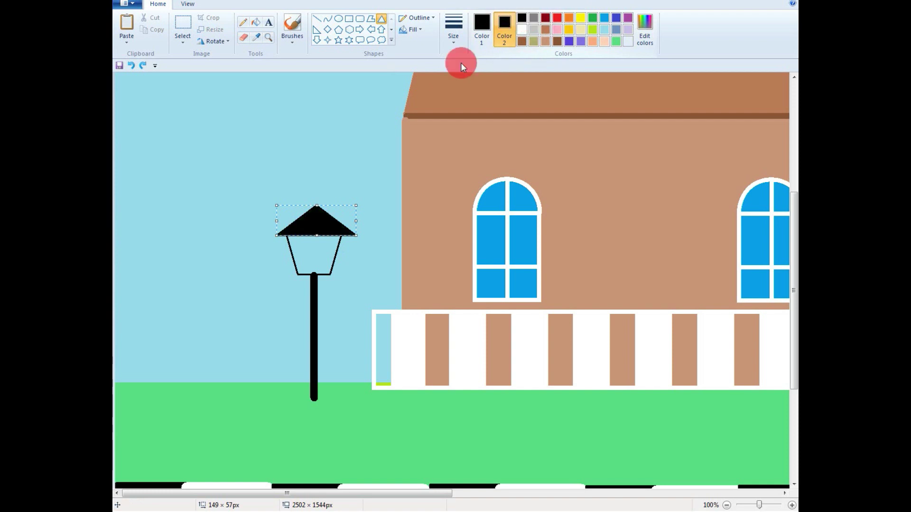
pyautogui.click(383, 135)
# Step: Draw a yellow-filled ellipse about 18 by 35 px inside the lantern as its light
pyautogui.click(338, 18)
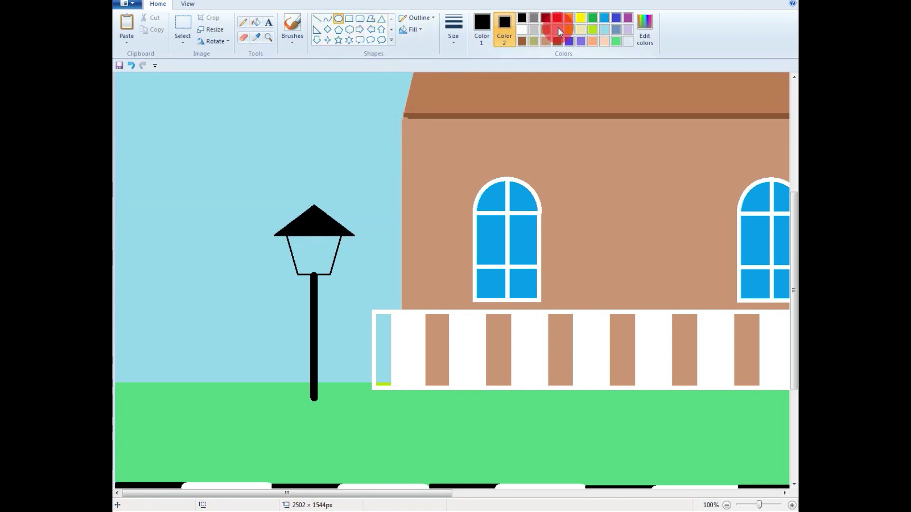
pyautogui.click(581, 18)
pyautogui.click(482, 28)
pyautogui.click(580, 18)
pyautogui.moveTo(310, 256); pyautogui.dragTo(318, 273)
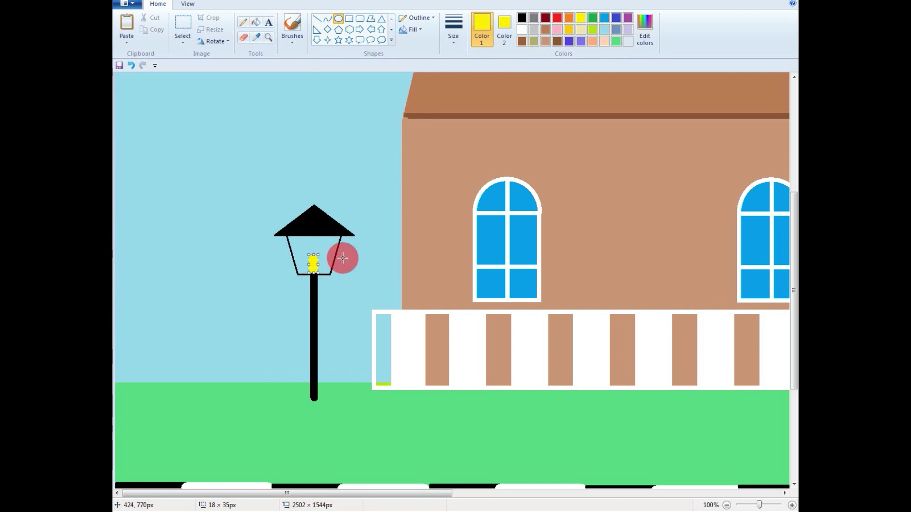
pyautogui.click(369, 252)
# Step: Draw a white cloud callout about 348 by 187 px in the sky's upper left corner and a small one below it
pyautogui.click(726, 505)
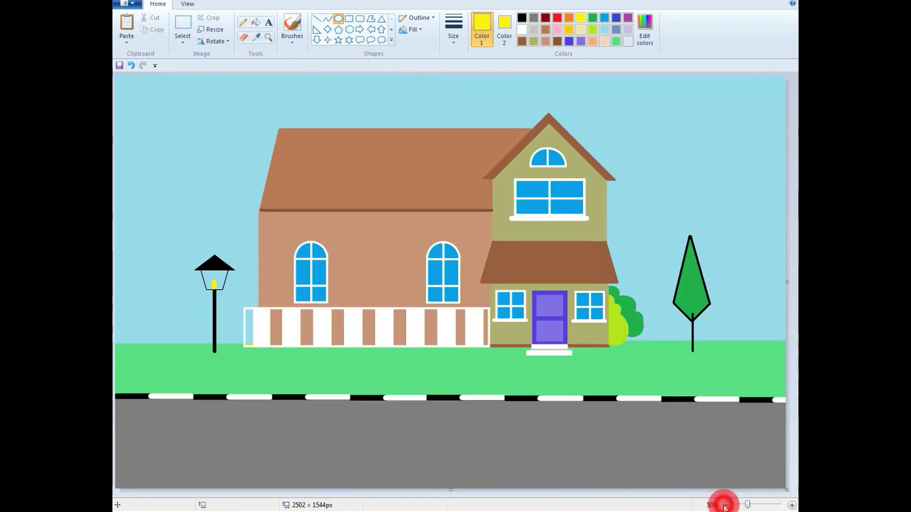
pyautogui.click(725, 505)
pyautogui.click(791, 505)
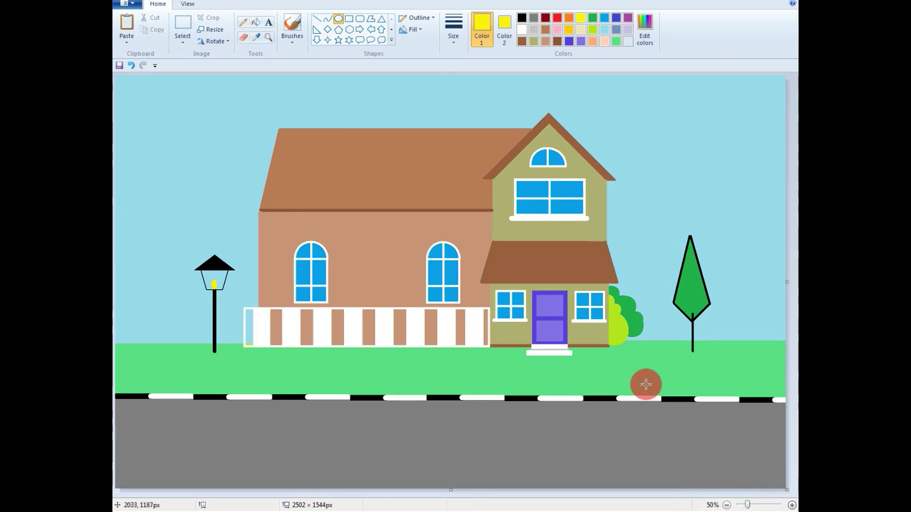
pyautogui.moveTo(147, 96); pyautogui.dragTo(240, 146)
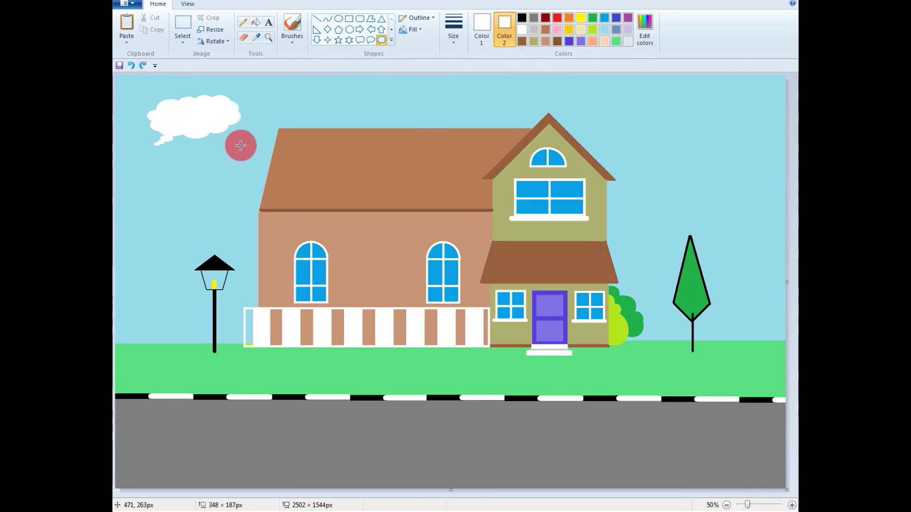
pyautogui.moveTo(204, 106); pyautogui.dragTo(178, 95)
pyautogui.moveTo(177, 161); pyautogui.dragTo(213, 182)
pyautogui.click(248, 130)
# Step: Add a large white cloud right of the gable, a medium one above the main roof and two small ones near the tree
pyautogui.moveTo(616, 103)
pyautogui.mouseDown()
pyautogui.moveTo(724, 153)
pyautogui.moveTo(675, 123)
pyautogui.mouseUp()
pyautogui.click(701, 170)
pyautogui.moveTo(358, 87)
pyautogui.mouseDown()
pyautogui.moveTo(418, 115)
pyautogui.moveTo(405, 95)
pyautogui.mouseUp()
pyautogui.click(470, 102)
pyautogui.moveTo(727, 232)
pyautogui.mouseDown()
pyautogui.moveTo(772, 247)
pyautogui.moveTo(758, 246)
pyautogui.mouseUp()
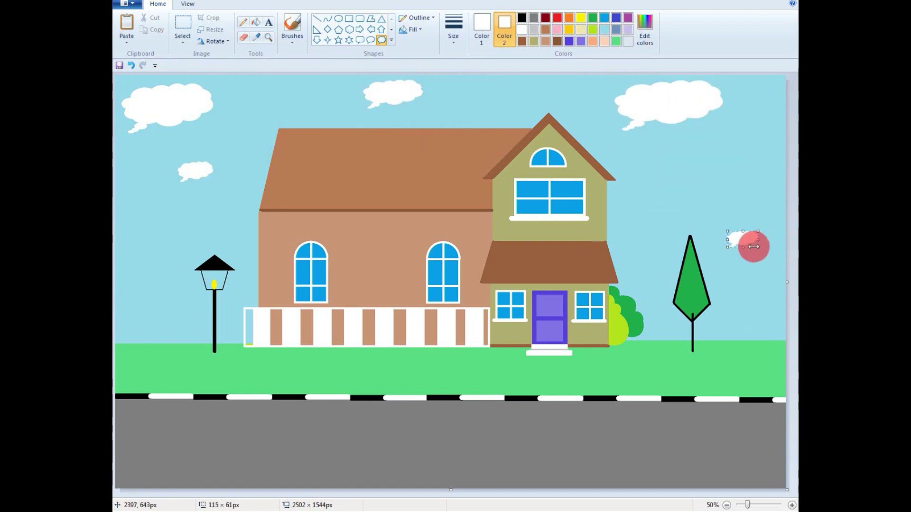
pyautogui.click(709, 172)
pyautogui.moveTo(627, 218)
pyautogui.mouseDown()
pyautogui.moveTo(663, 250)
pyautogui.moveTo(672, 237)
pyautogui.mouseUp()
pyautogui.click(677, 137)
# Step: Erase the pointed tails of the cloud callouts using the sky's light blue as the background color
pyautogui.click(604, 29)
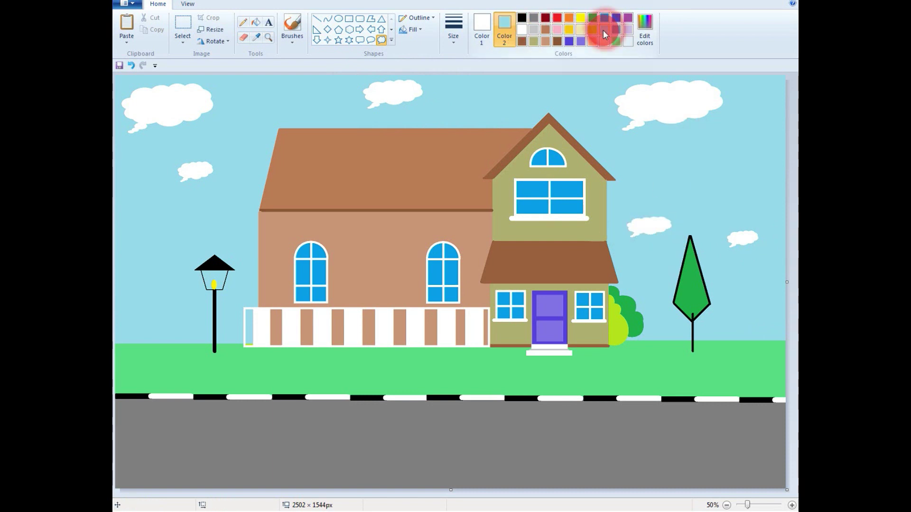
pyautogui.click(244, 37)
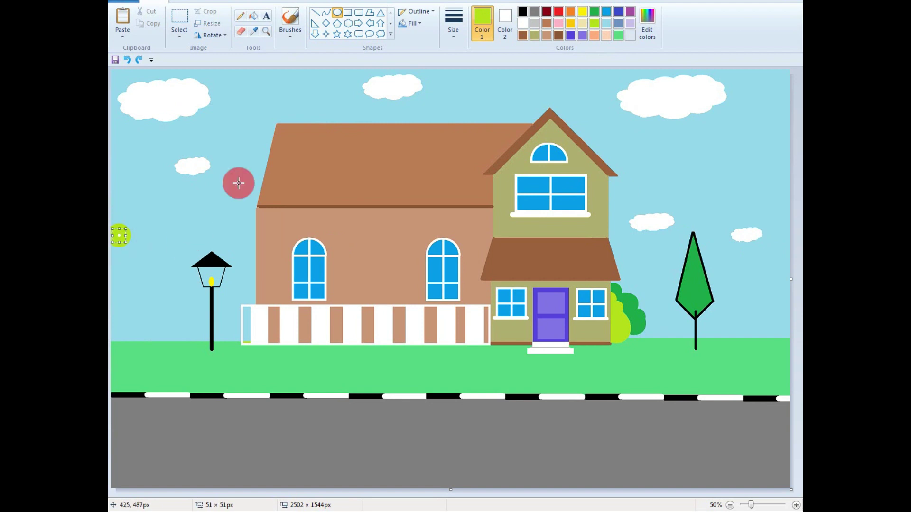
# Step: Draw a zigzag of thick lime lines at the picture's left border as the outline of a pine tree
pyautogui.click(315, 12)
pyautogui.moveTo(112, 217)
pyautogui.mouseDown()
pyautogui.moveTo(146, 272)
pyautogui.moveTo(120, 275)
pyautogui.mouseUp()
pyautogui.moveTo(120, 275); pyautogui.dragTo(149, 322)
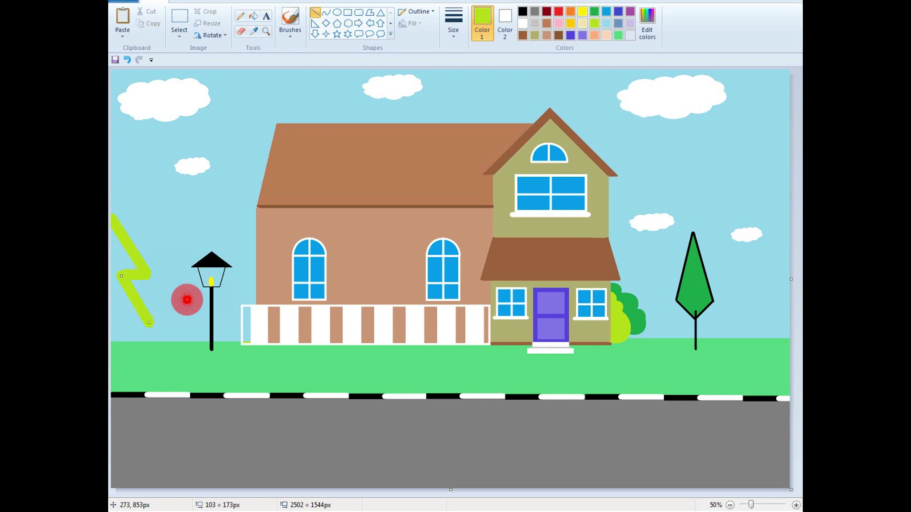
pyautogui.click(179, 212)
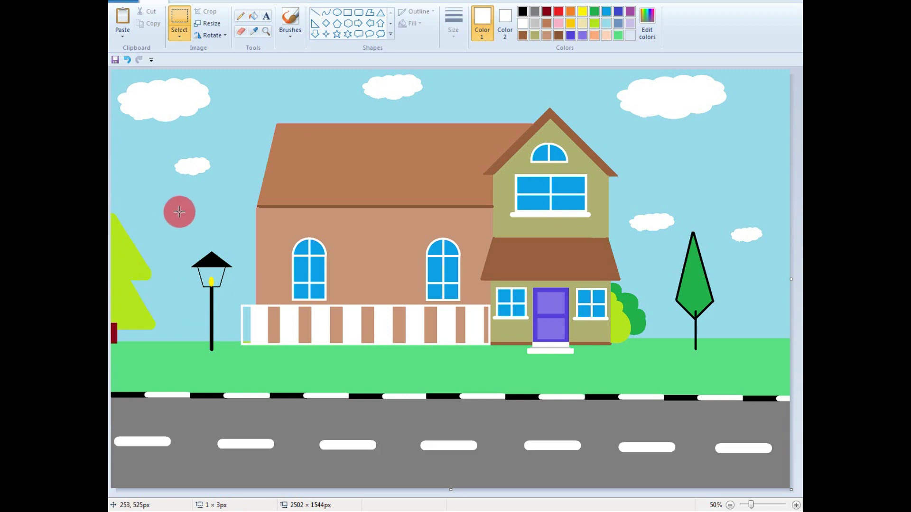